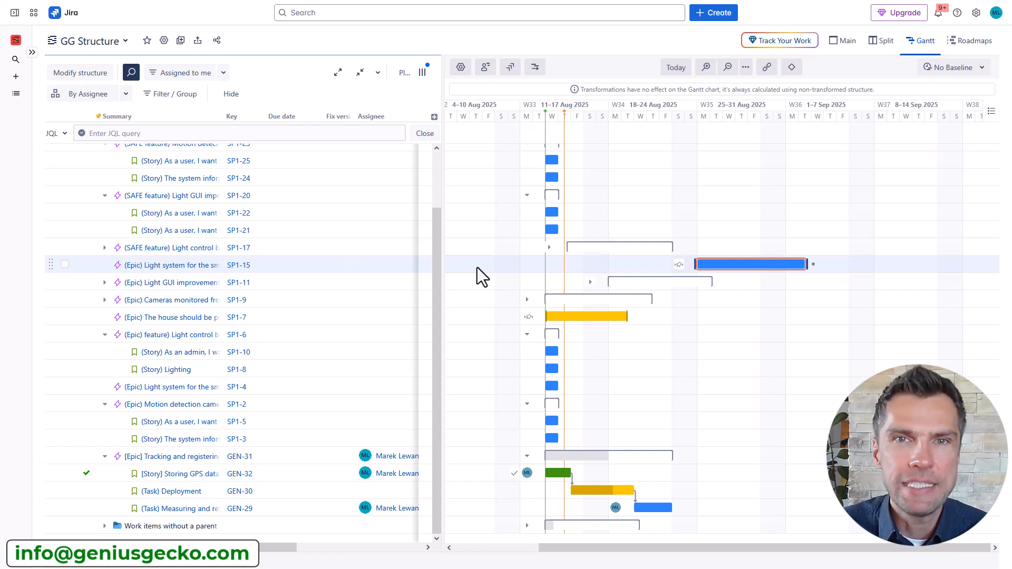
Check the Main layout, return to the Gantt layout and zoom its timeline in to single days around mid-August
left_click(842, 45)
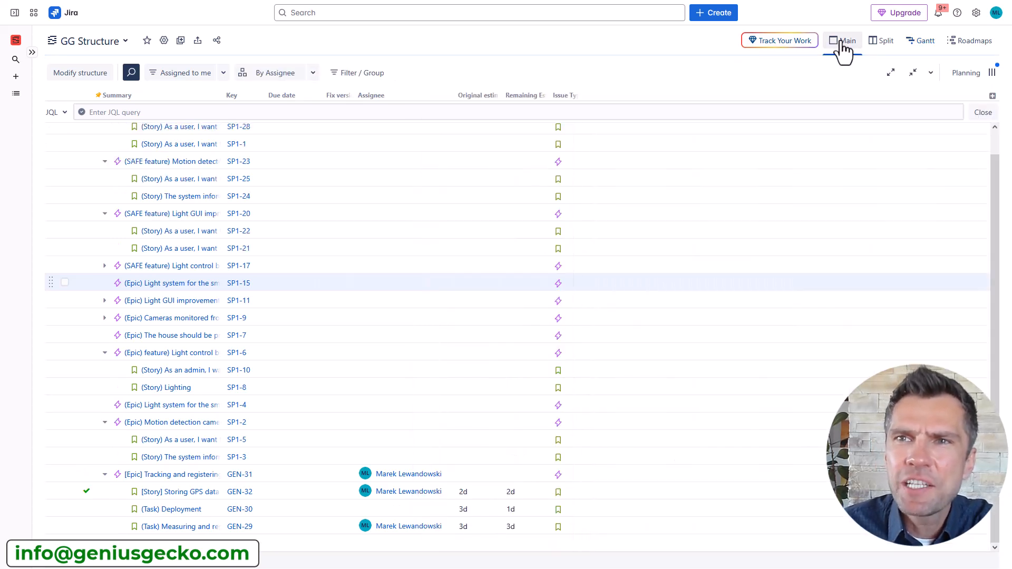
left_click(922, 48)
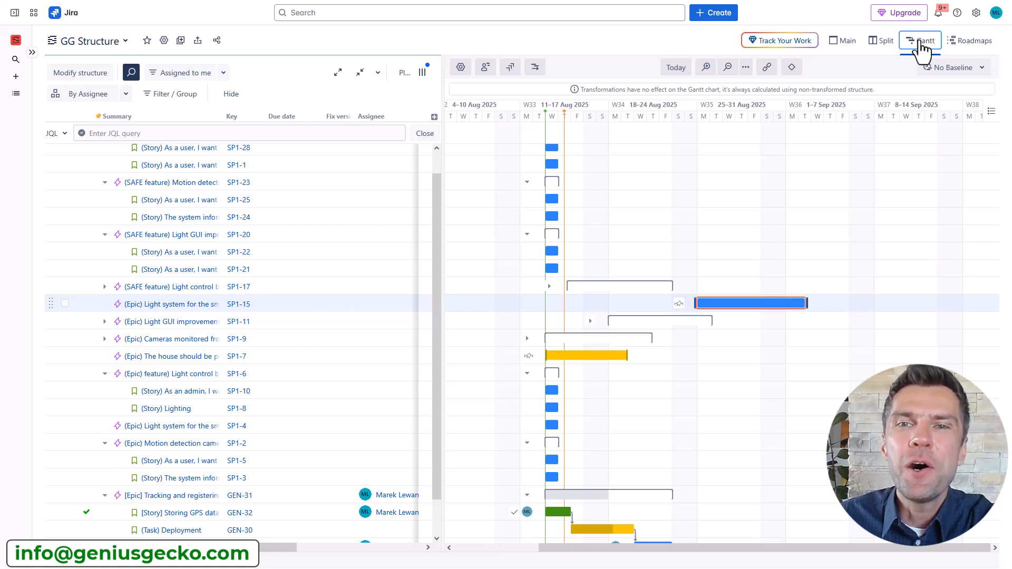
left_click(705, 67)
left_click(706, 67)
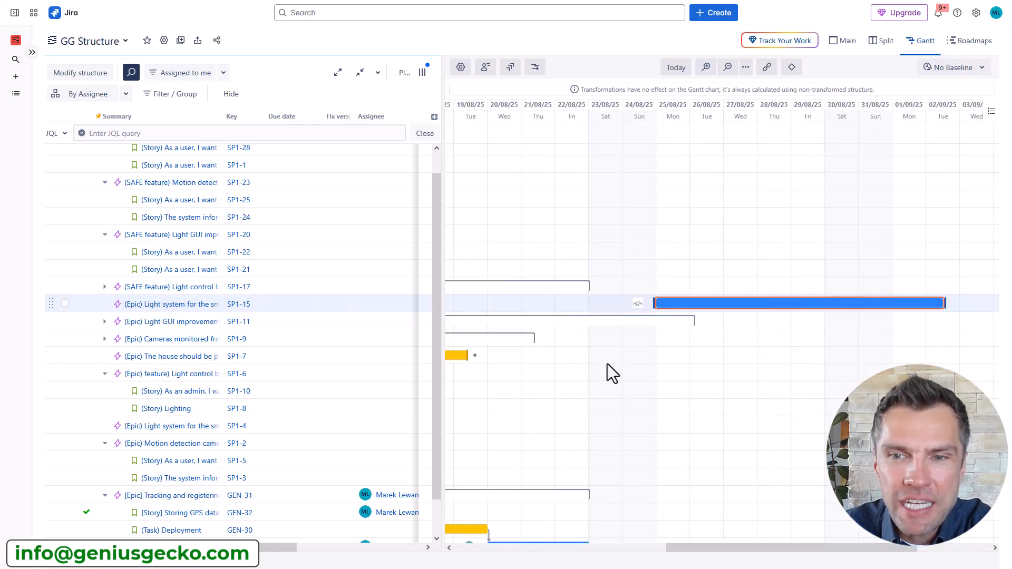
left_click_drag(742, 549, 583, 539)
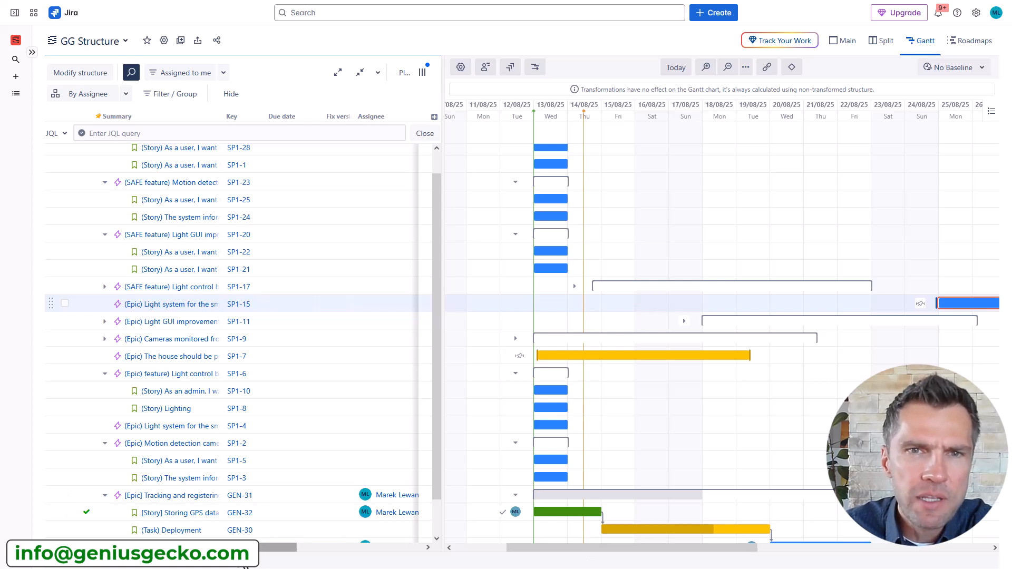
left_click_drag(271, 548, 160, 467)
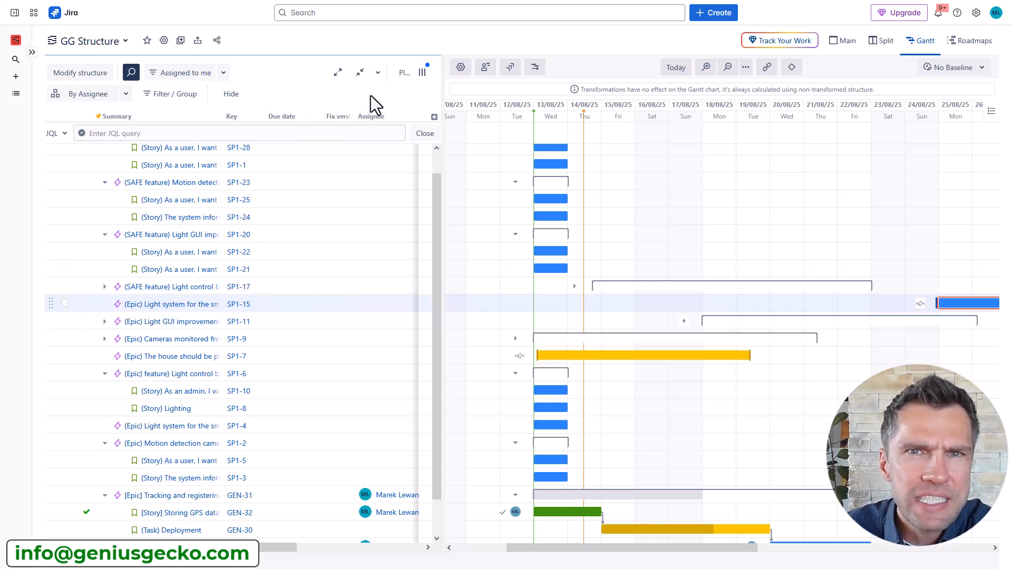
Try the Basic view for the structure's columns and switch to the Tracking view
left_click(422, 73)
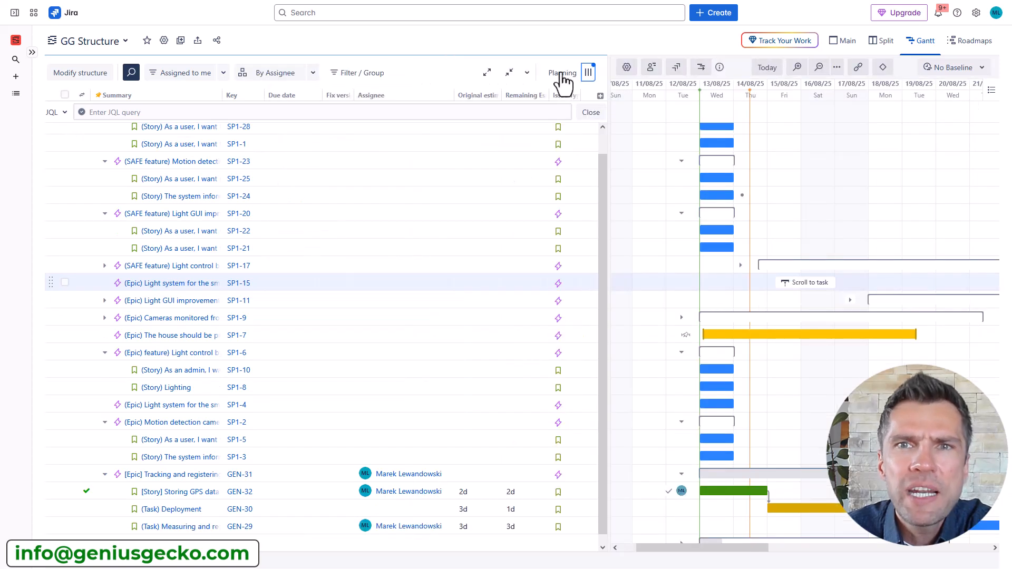
left_click(561, 73)
left_click(563, 79)
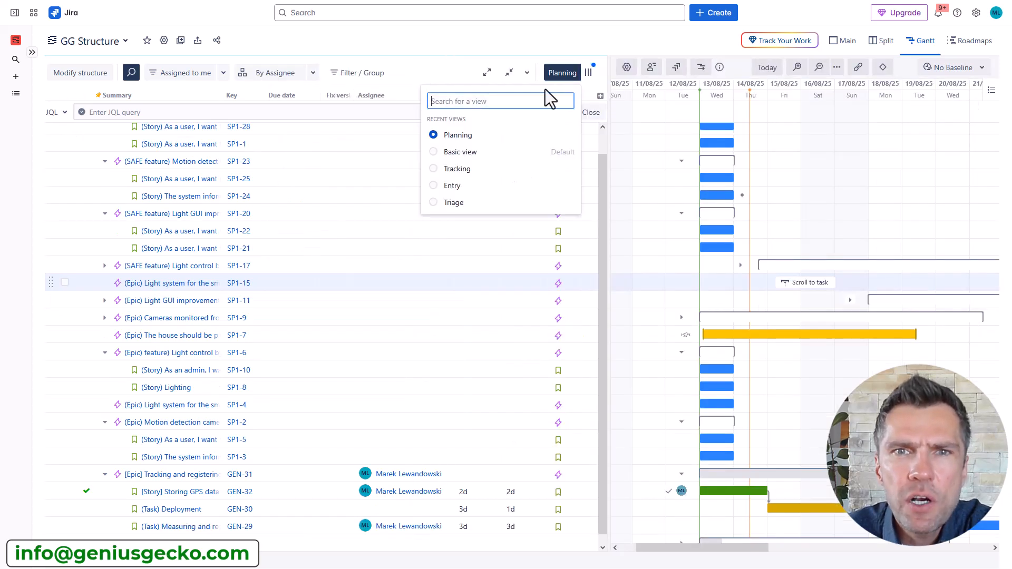
left_click(460, 152)
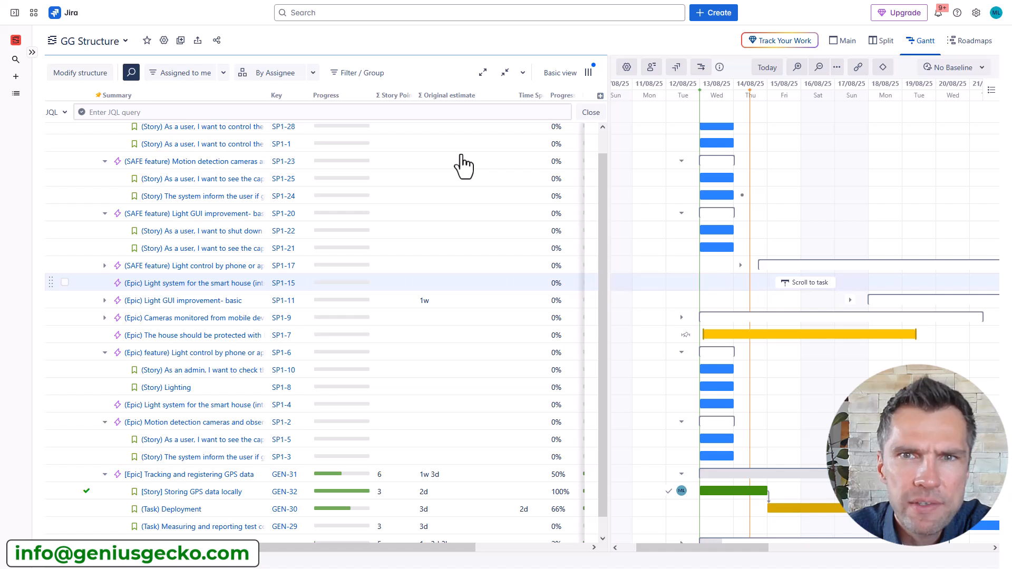
left_click(557, 75)
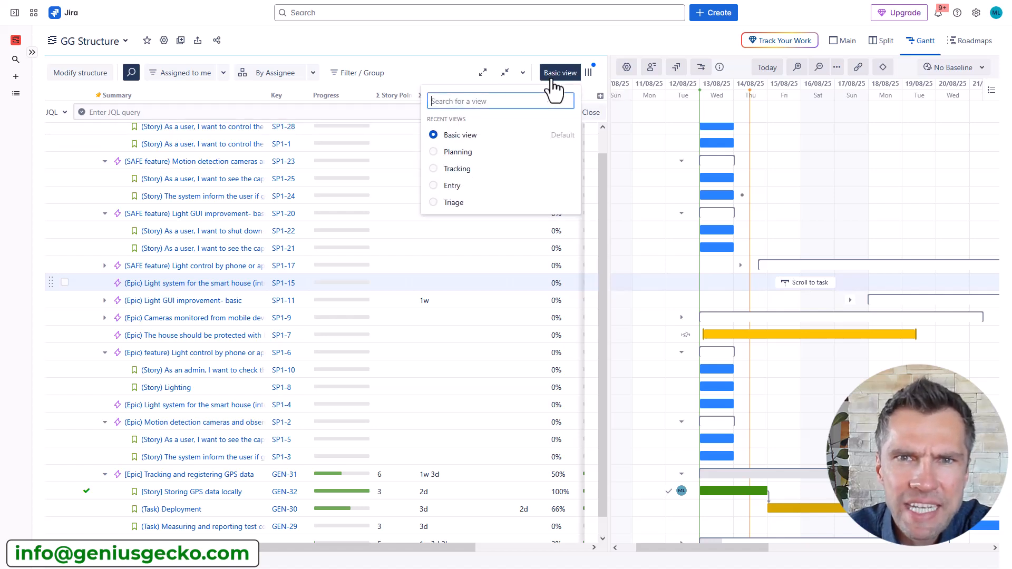
left_click(464, 170)
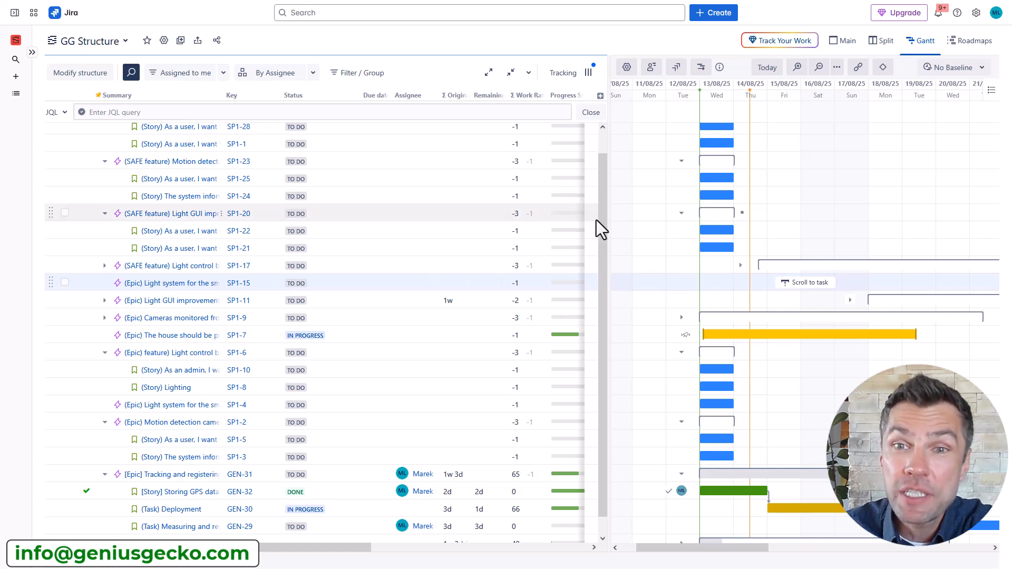
Enlarge the Gantt area and move story SP1-25 to about 15 August and epic SP1-7 to start on 18 August
left_click_drag(608, 224, 435, 207)
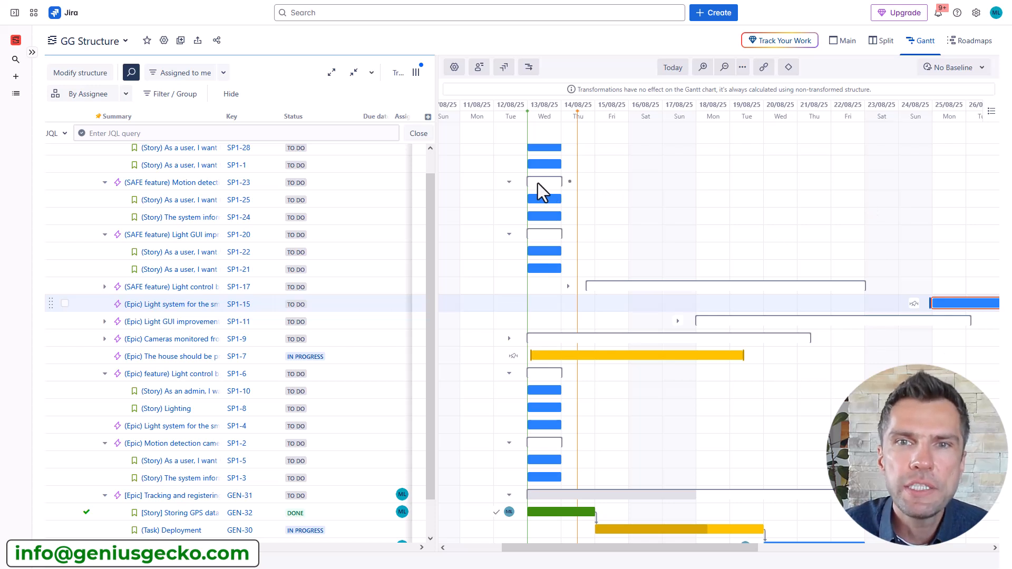
left_click_drag(546, 197, 606, 187)
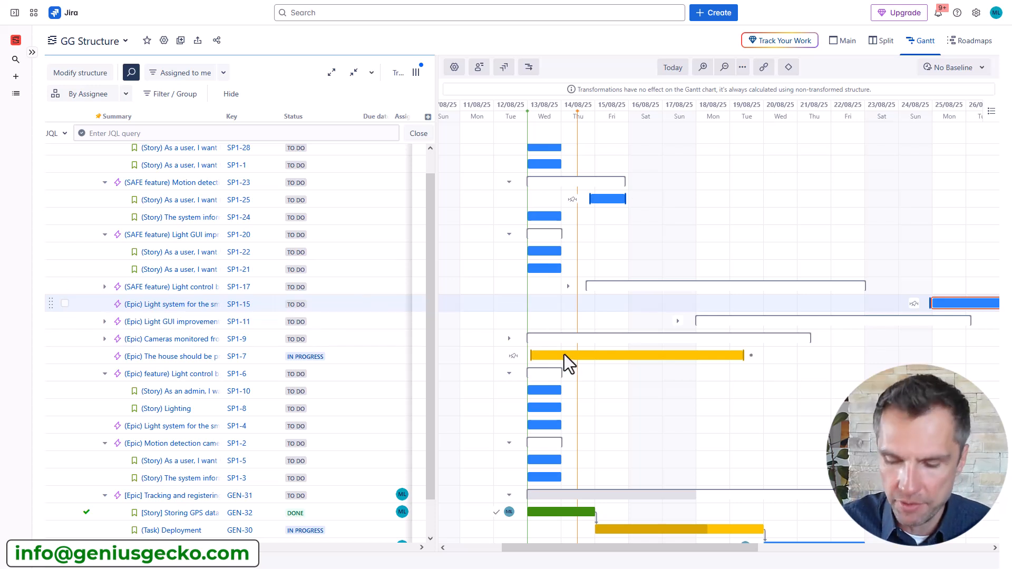
left_click_drag(564, 355, 641, 350)
left_click_drag(720, 352, 720, 352)
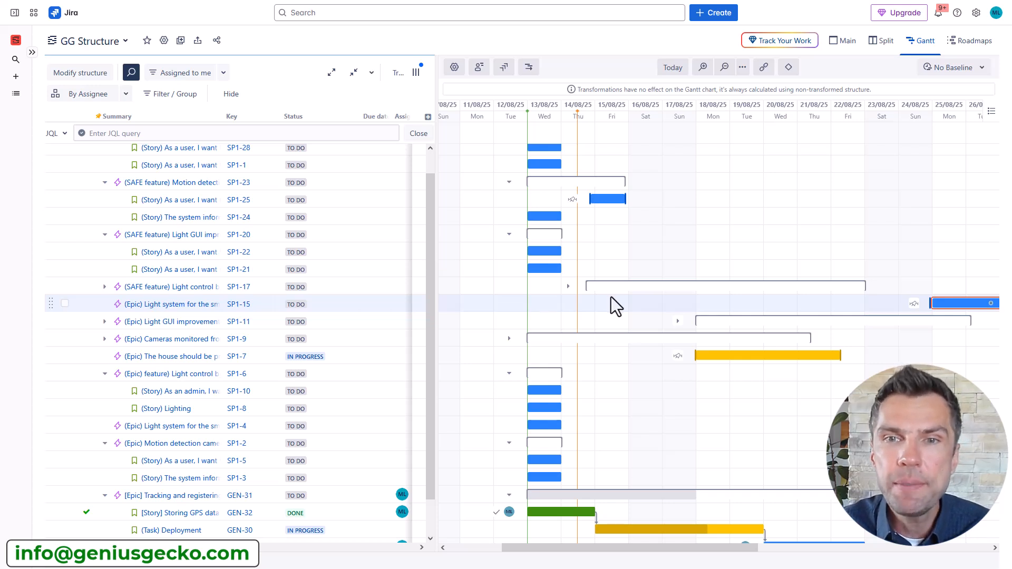
Make Lighting story SP1-8 depend on story SP1-10 and move SP1-10 to about 15 August on the Gantt chart
scroll(609, 303, "down", 1)
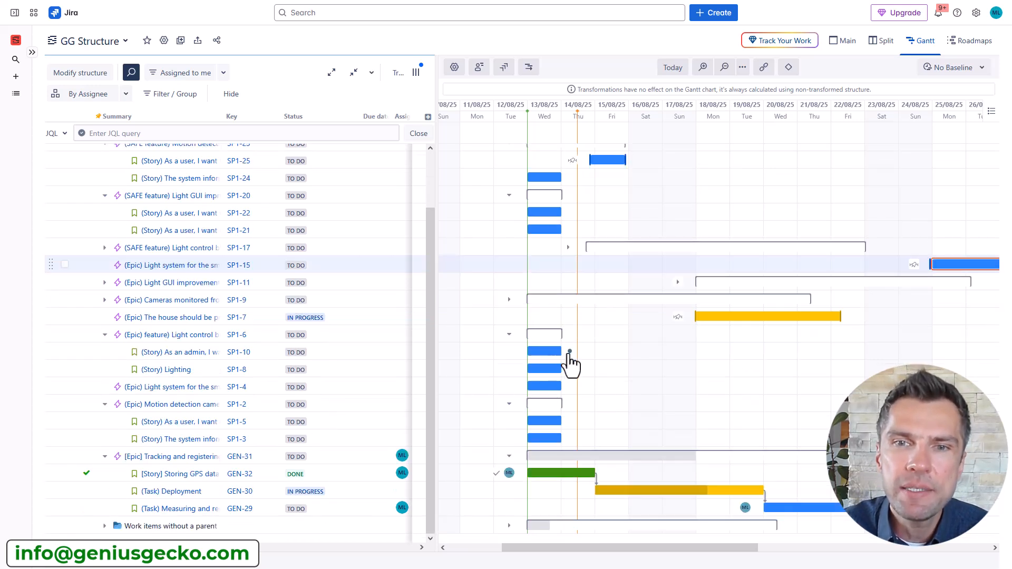
left_click_drag(526, 377, 526, 377)
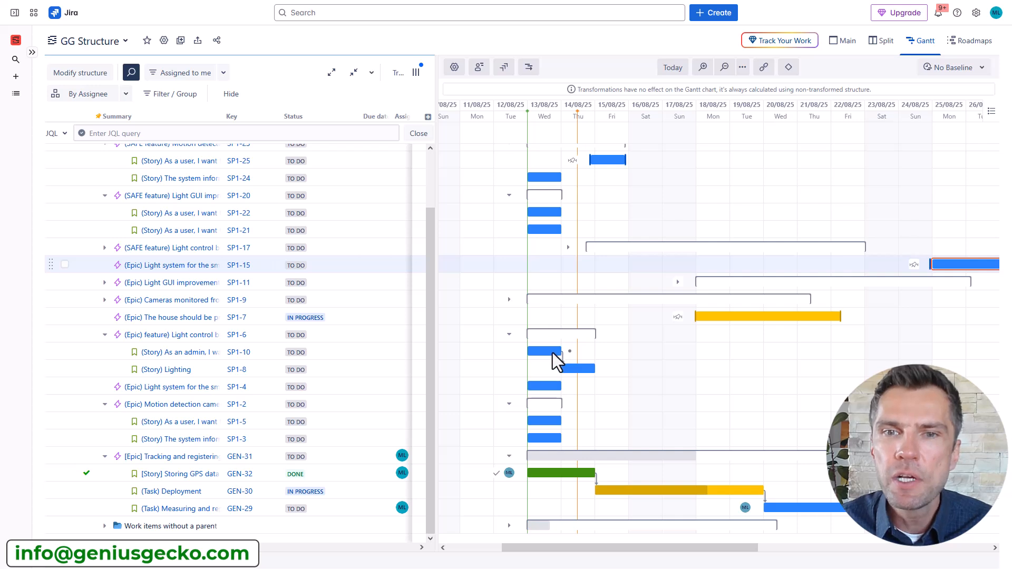
left_click_drag(552, 353, 618, 352)
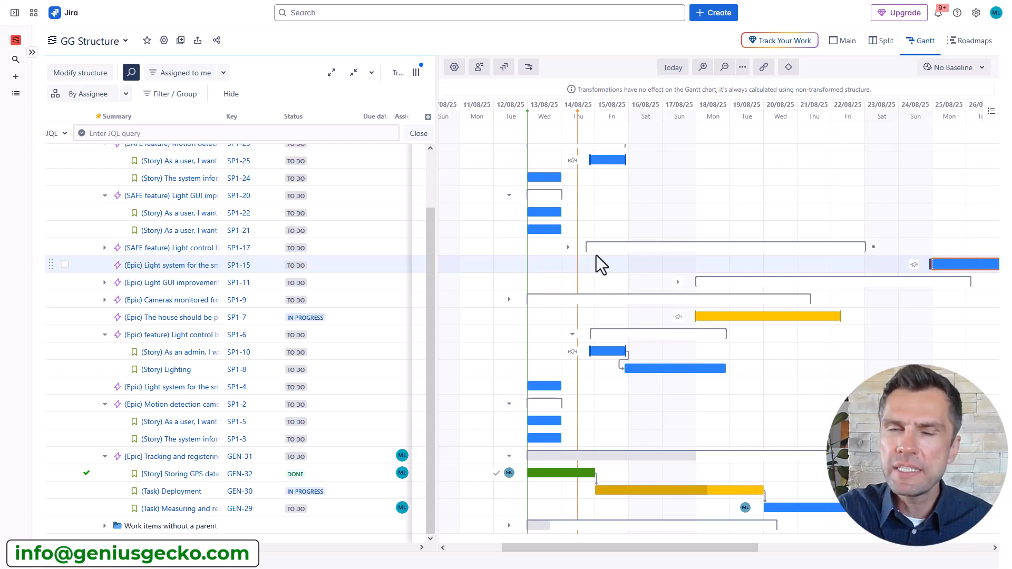
Widen the structure table and review the estimate and progress columns for the tasks under the GPS tracking epic
left_click_drag(437, 260, 570, 260)
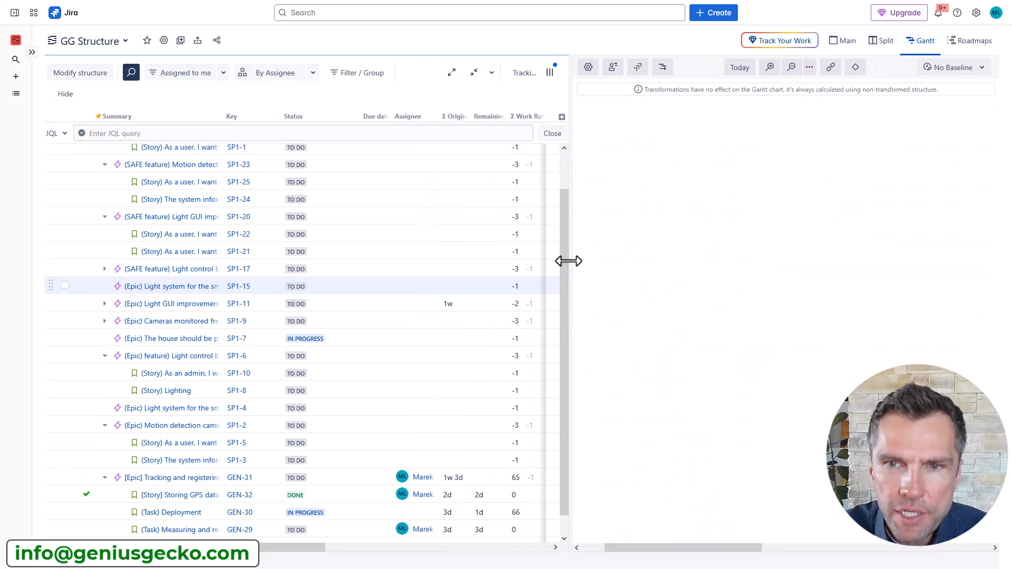
scroll(511, 334, "down", 1)
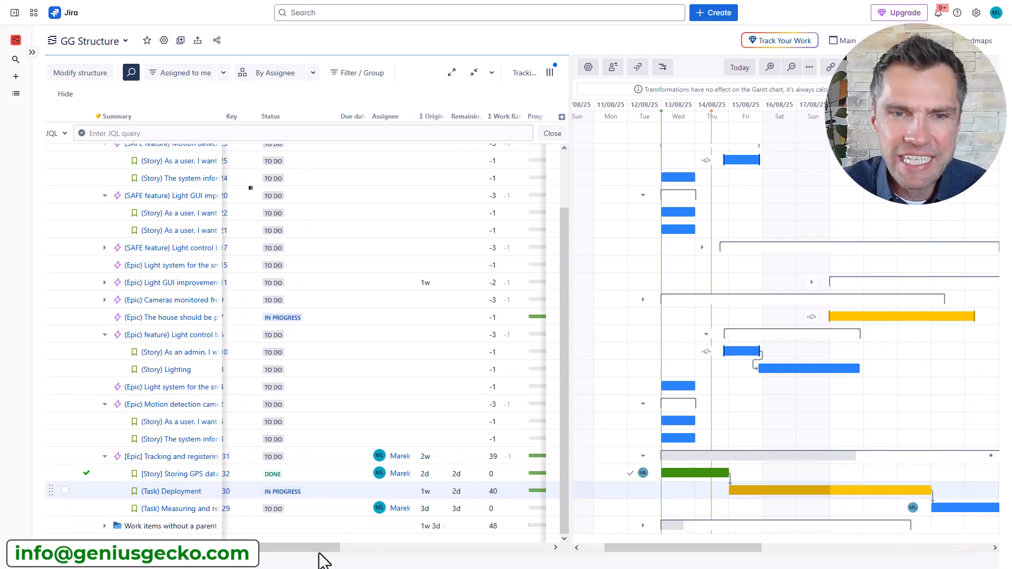
left_click_drag(319, 552, 402, 549)
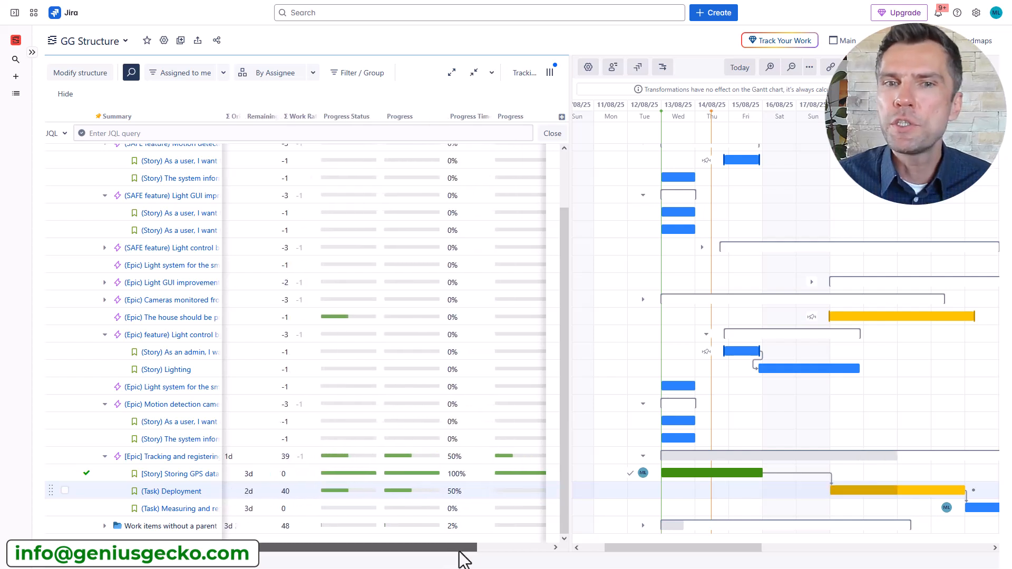
left_click_drag(459, 551, 470, 554)
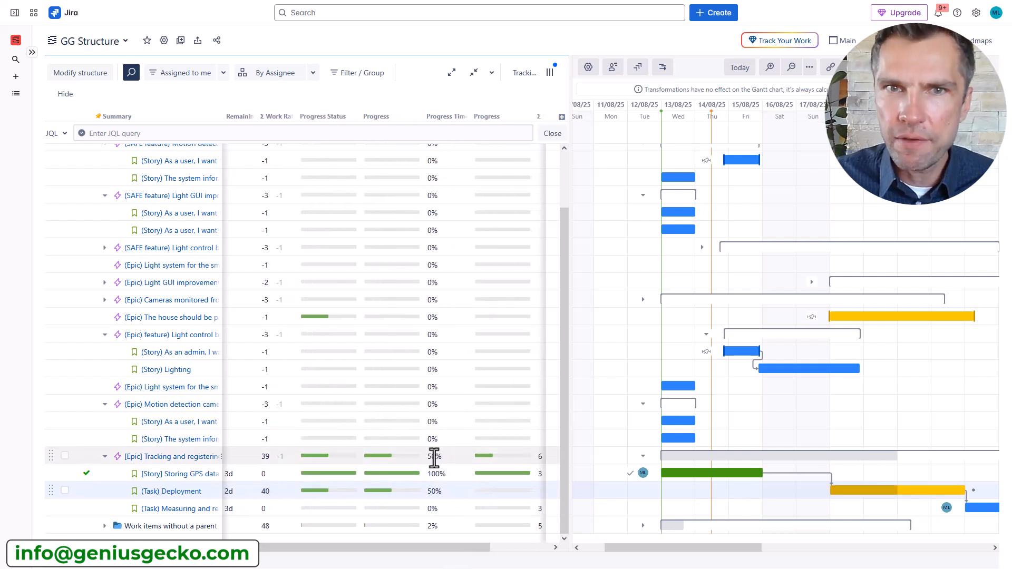
left_click_drag(369, 547, 321, 545)
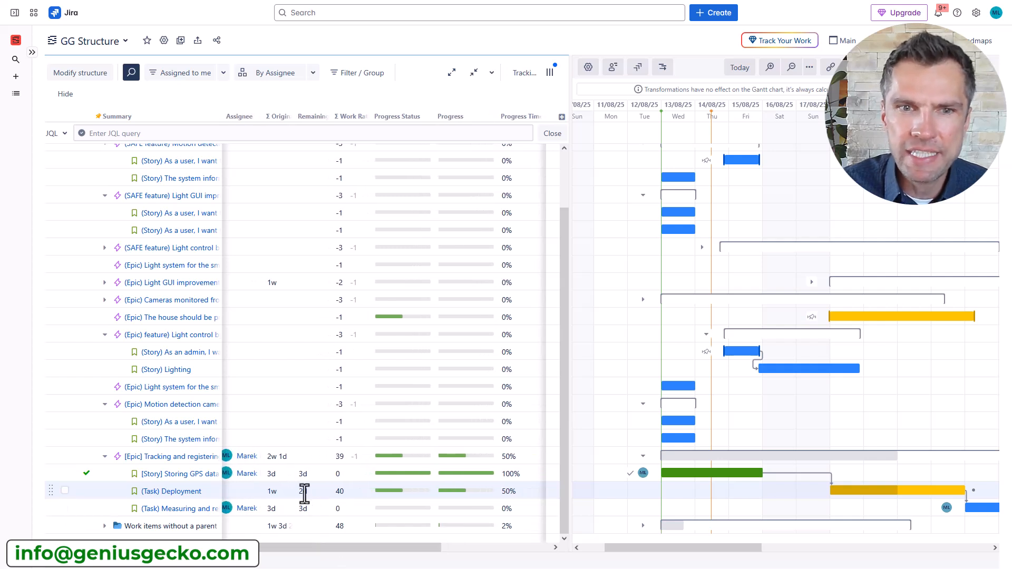
Add the Time Spent field as a column and shorten the Deployment task GEN-30 to end about 21 August
left_click(562, 117)
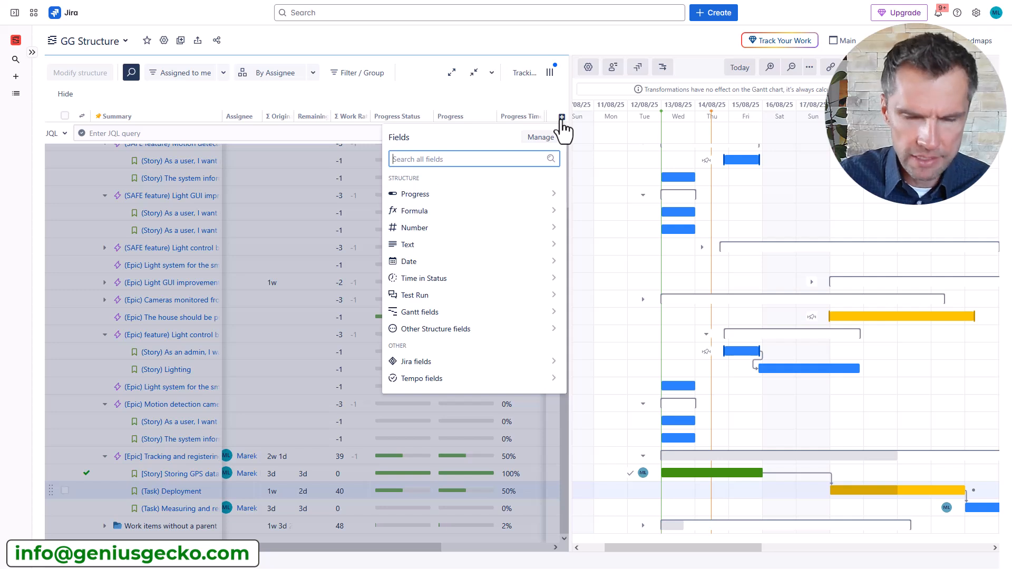
type("time")
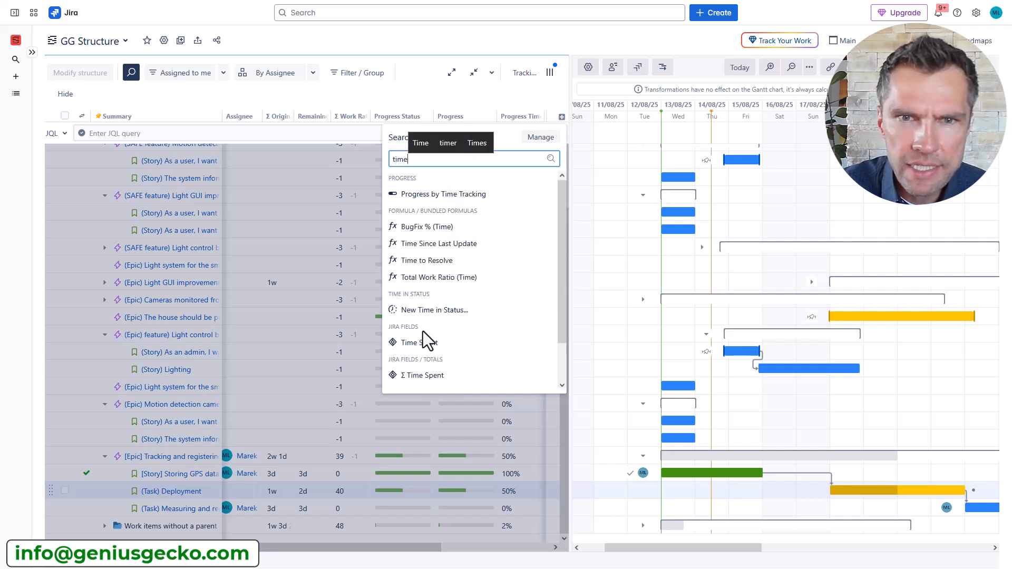
left_click(418, 343)
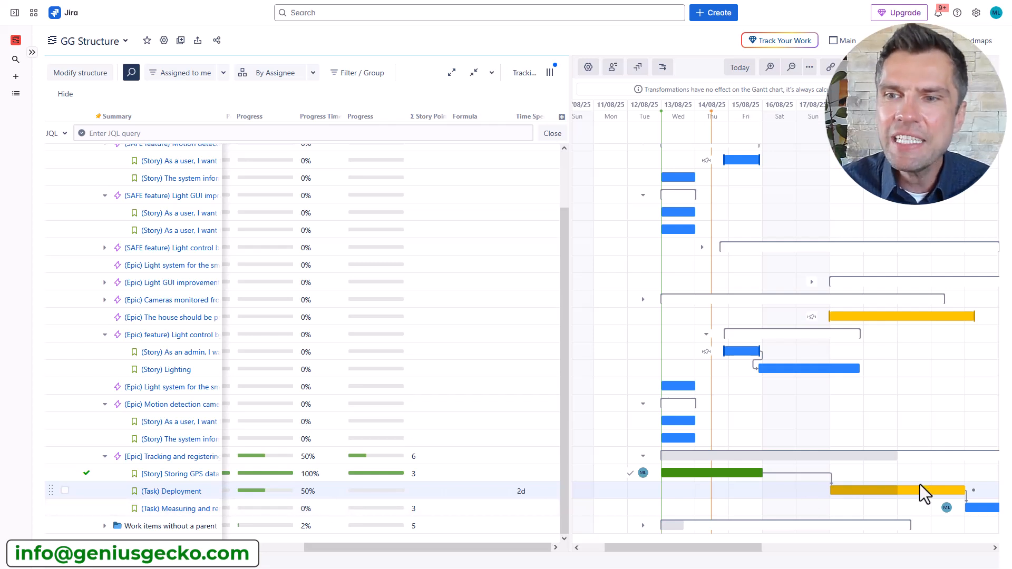
left_click_drag(965, 490, 936, 490)
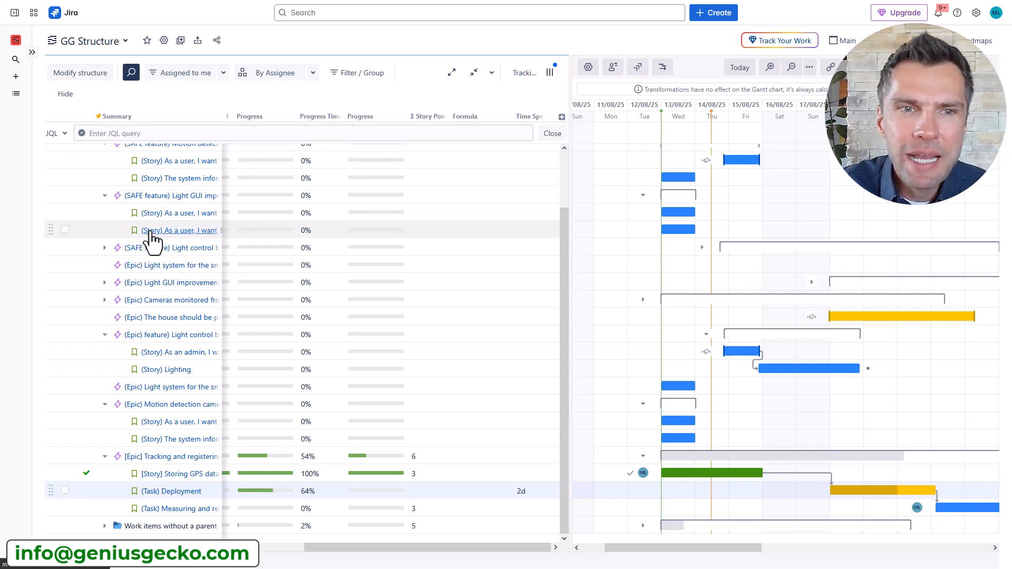
Collapse epic SP1-6, and apply the Assigned to me filter to the structure and clear it again
left_click(105, 335)
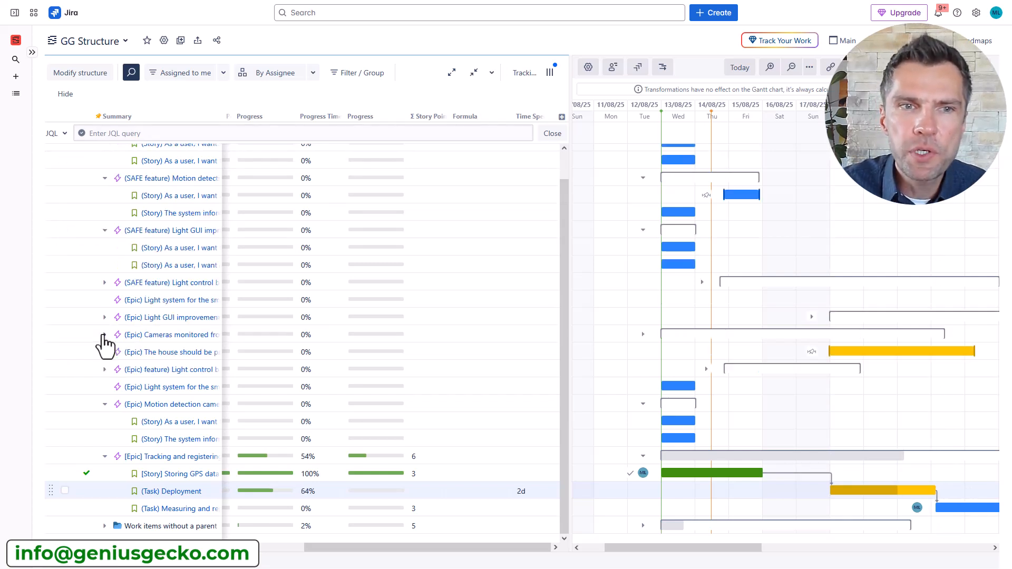
left_click(172, 74)
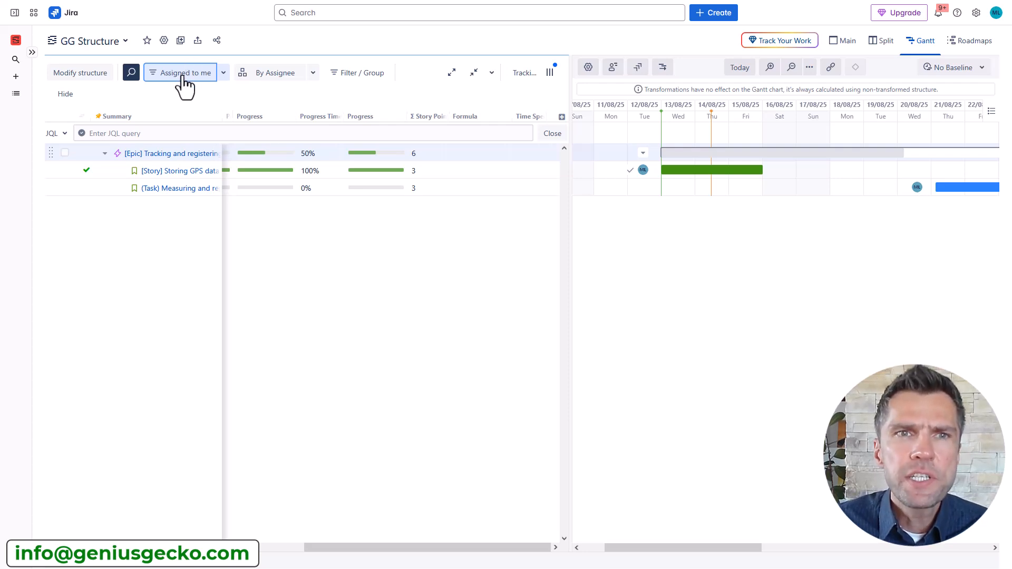
left_click(183, 78)
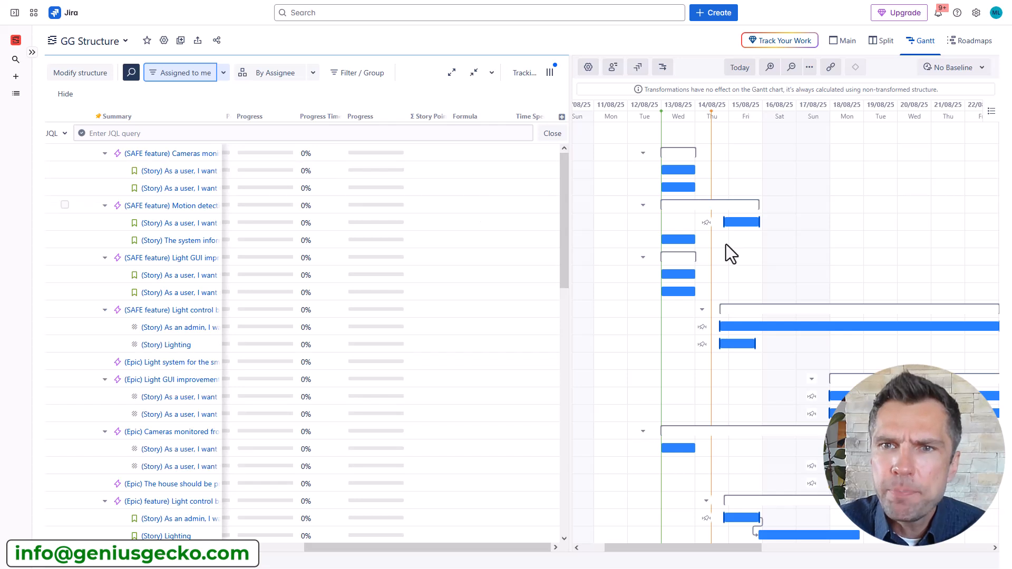
Move story SP1-24 under the Motion detection feature to 18 August and make it depend on story SP1-25
left_click_drag(692, 243, 825, 253)
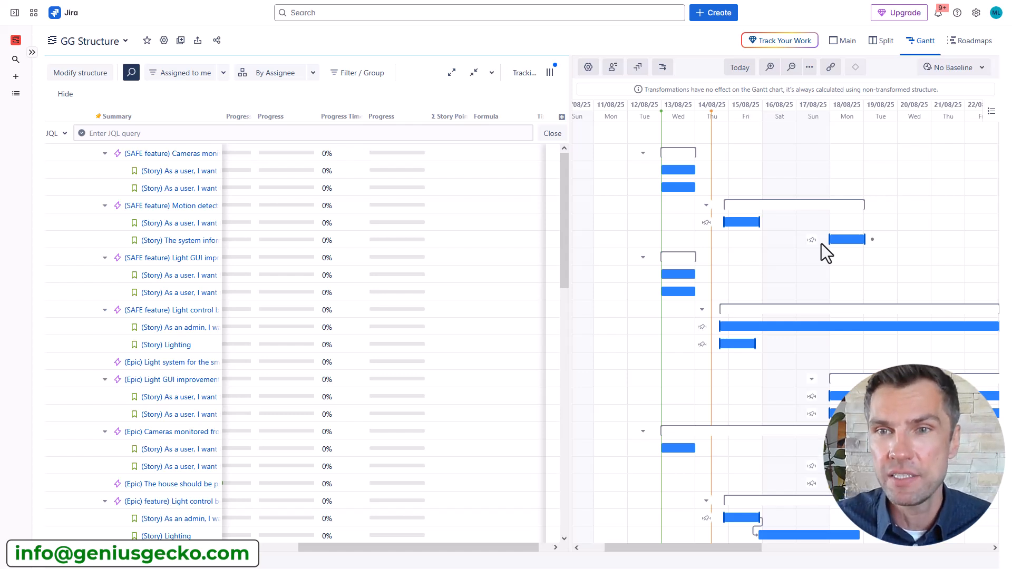
left_click_drag(759, 228, 833, 241)
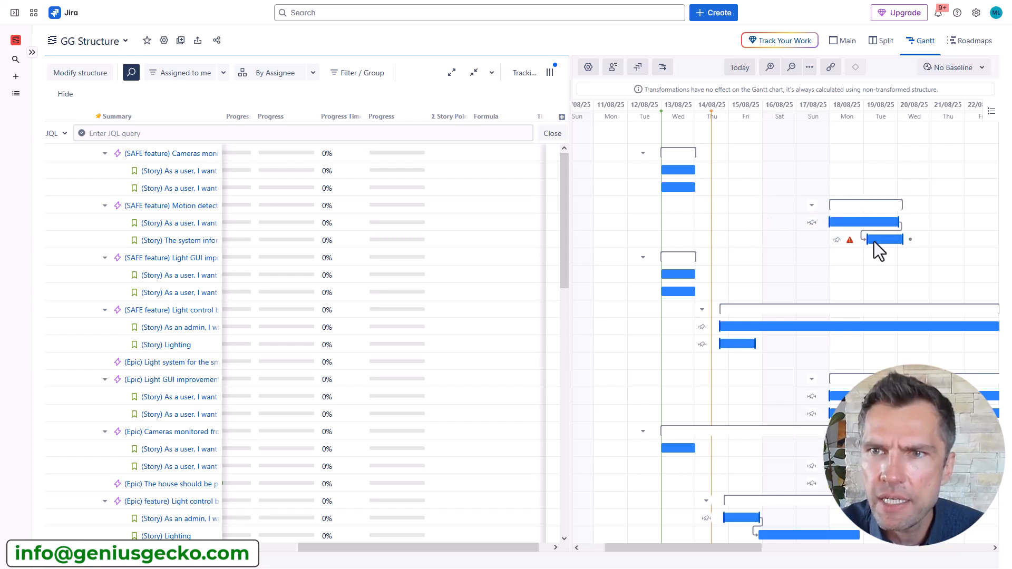
Open the scheduling details of story SP1-24 and resolve its potential scheduling conflict with Auto Schedule
left_click(874, 242)
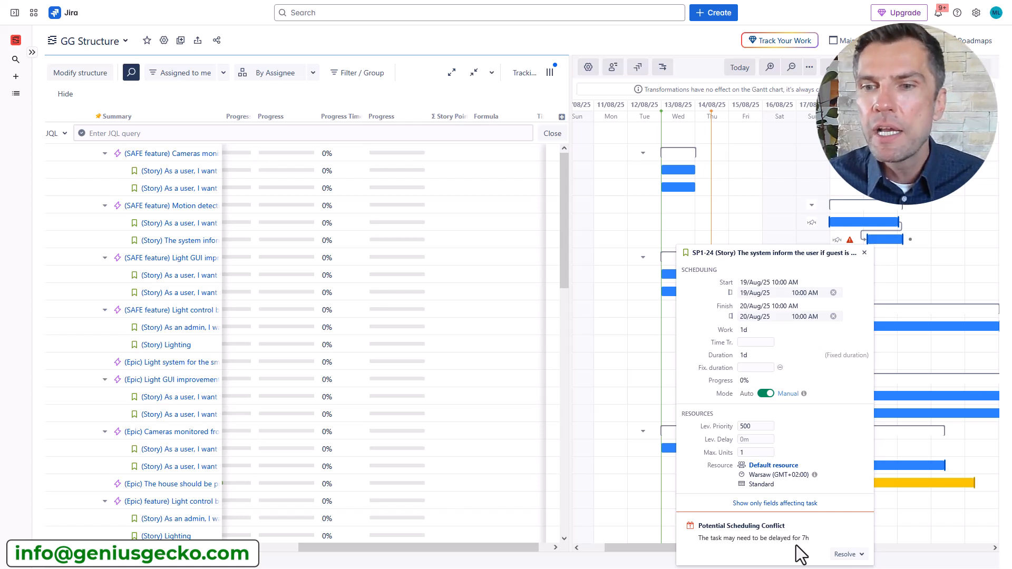
left_click(842, 555)
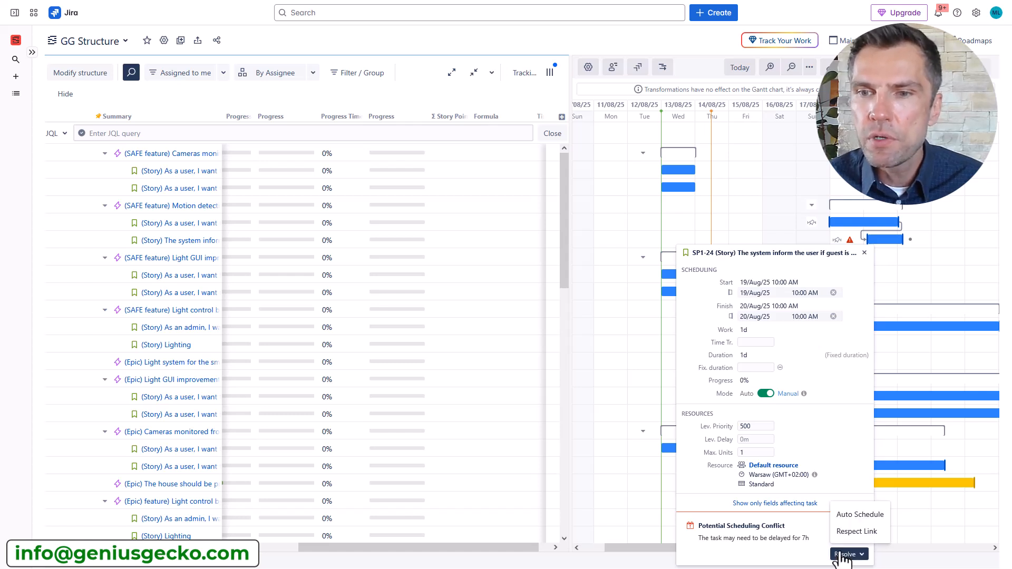
left_click(858, 517)
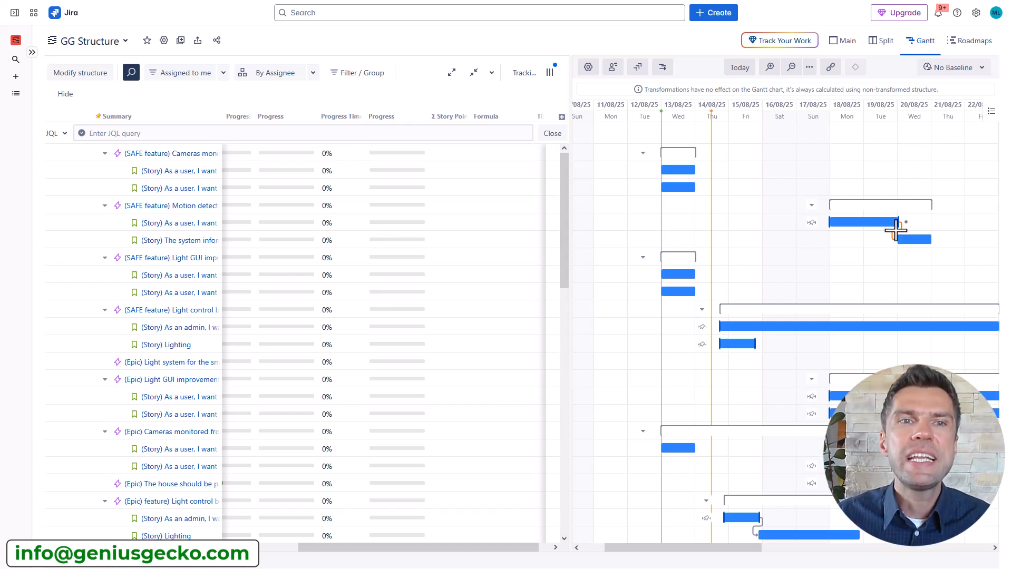
Collapse the Motion detection feature and expand it again
left_click(105, 206)
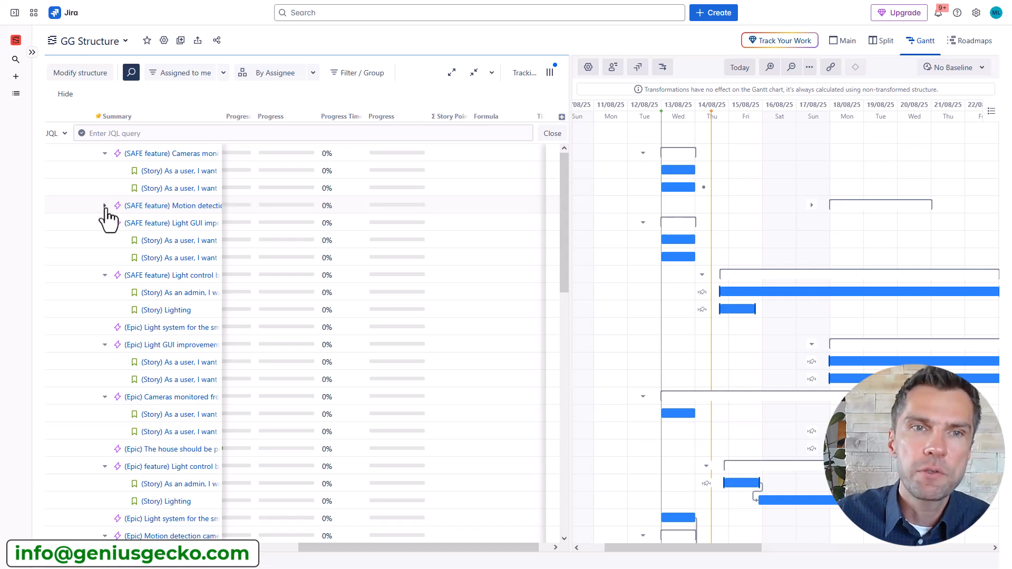
left_click(105, 206)
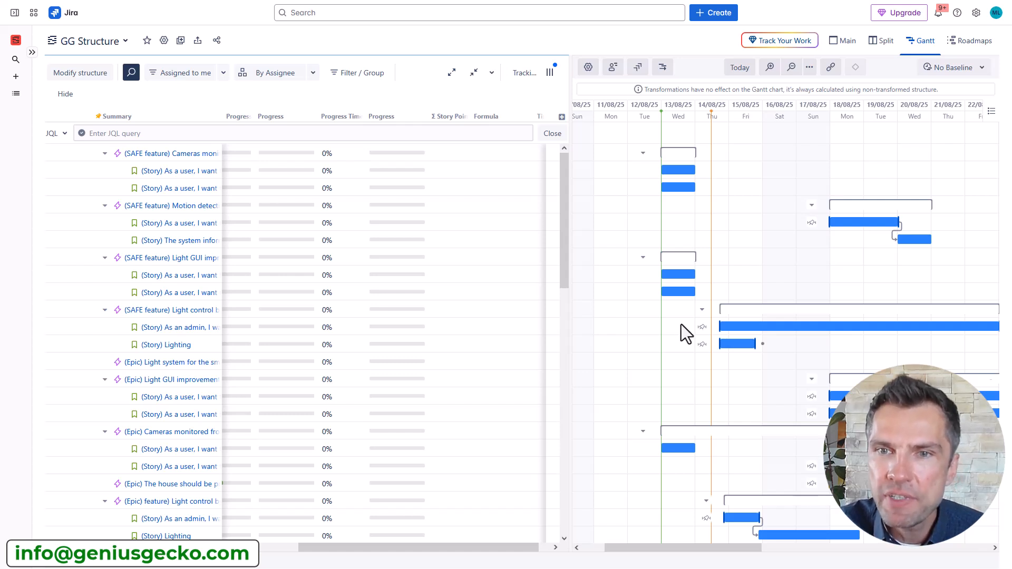
Link the Lighting story under the SAFE Light control feature to the Light GUI improvements epic as its successor, and widen the Gantt chart area
left_click_drag(762, 344, 832, 389)
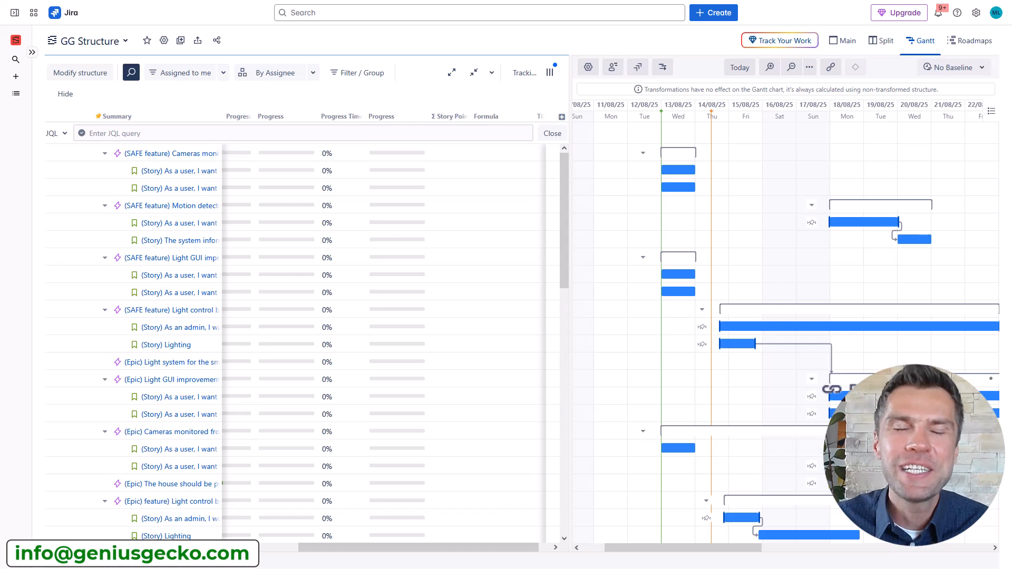
left_click_drag(569, 152, 469, 150)
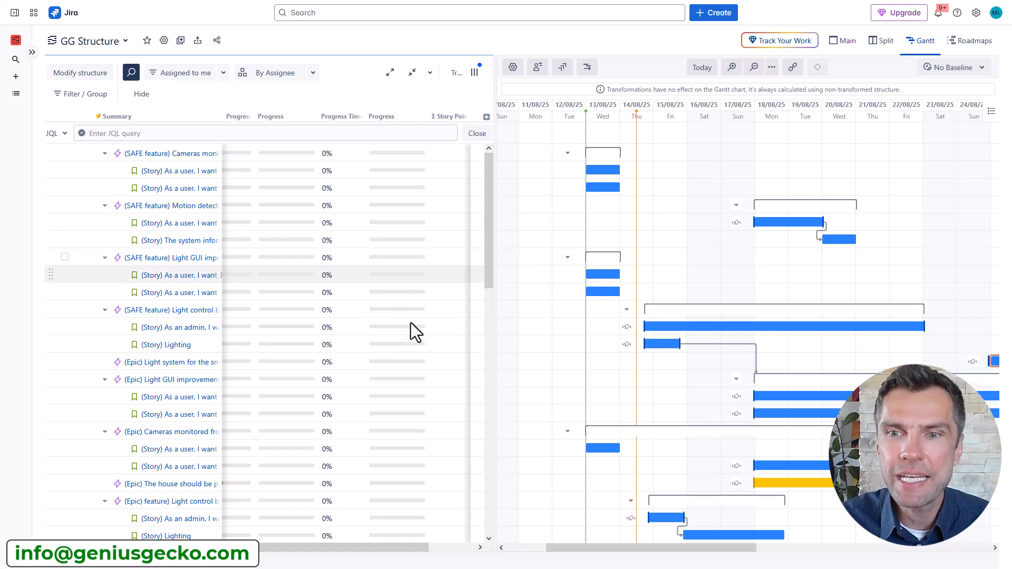
scroll(677, 436, "down", 7)
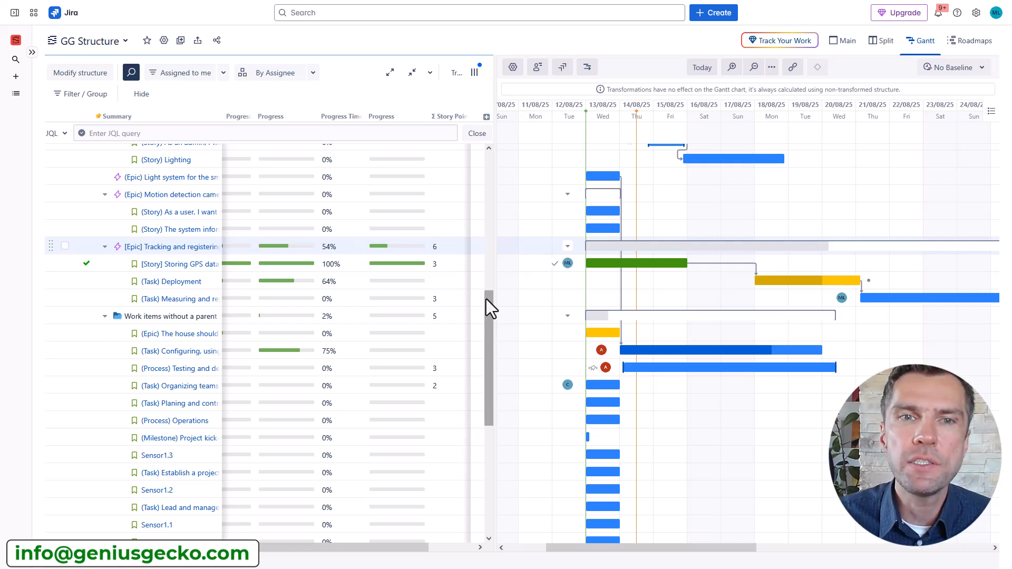
left_click_drag(490, 259, 524, 270)
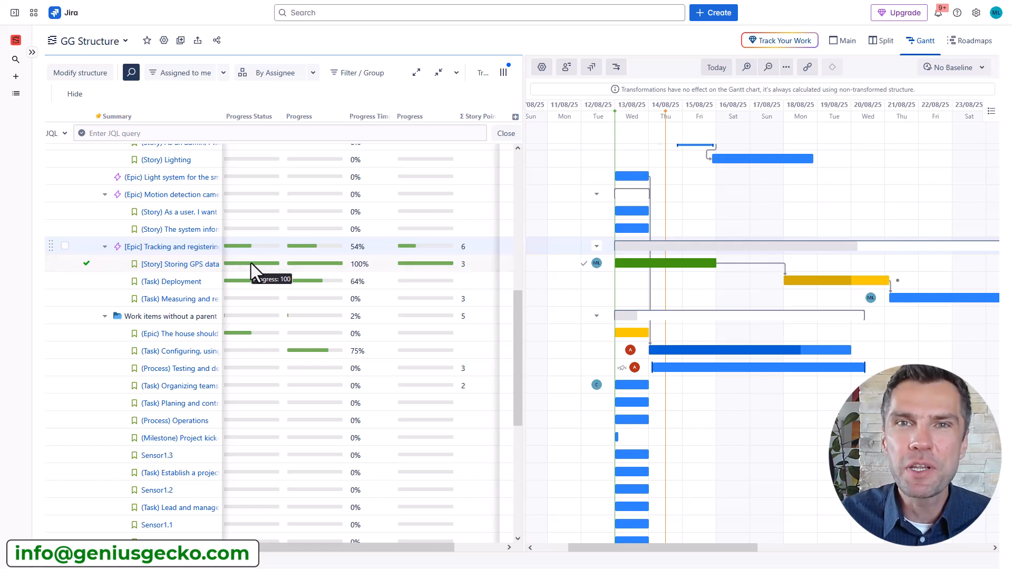
Show an enlarged resource usage area and assign the Deployment task under the Tracking epic to a team member
left_click(567, 68)
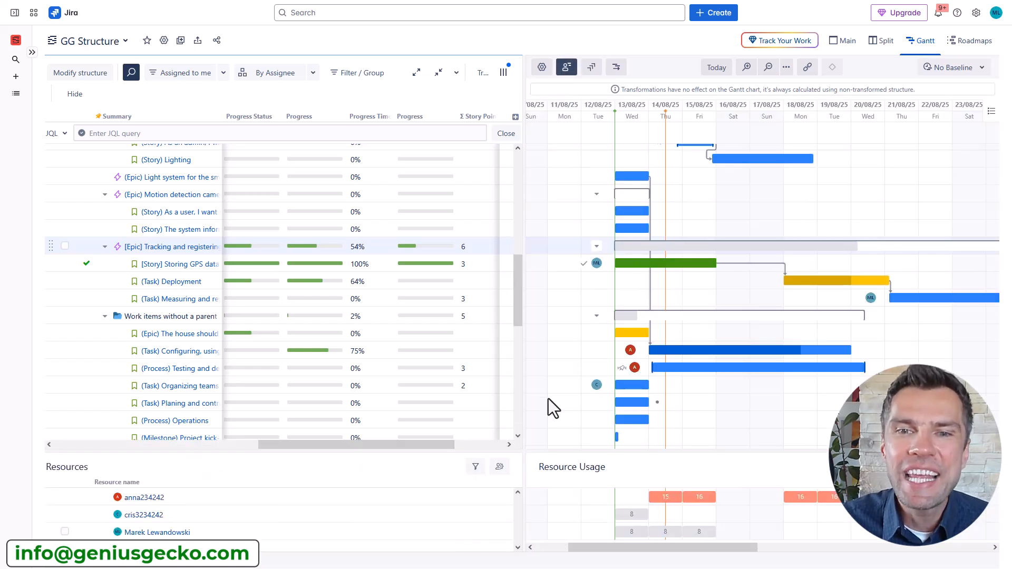
left_click_drag(547, 449, 556, 352)
left_click_drag(366, 347, 165, 346)
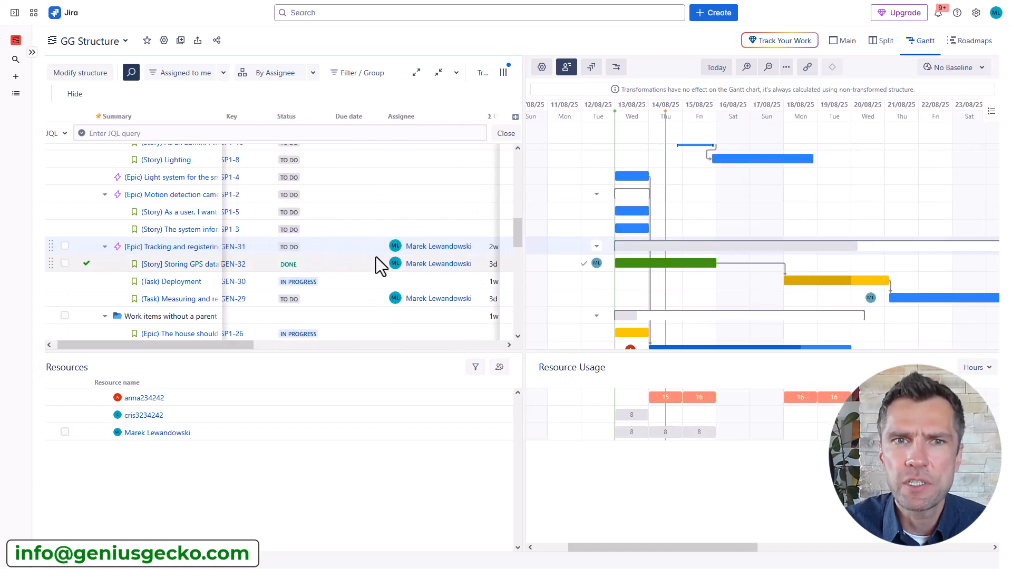
left_click(414, 228)
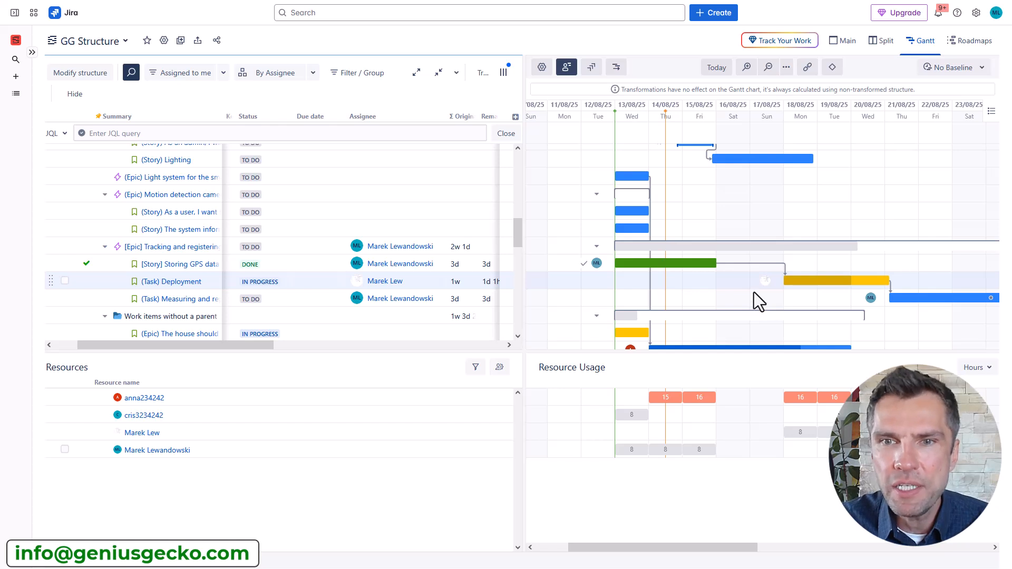
Reschedule the Testing and deploy process to start on 20 August, clear of the same assignee's Configuring task
scroll(754, 292, "up", 5)
scroll(754, 292, "down", 3)
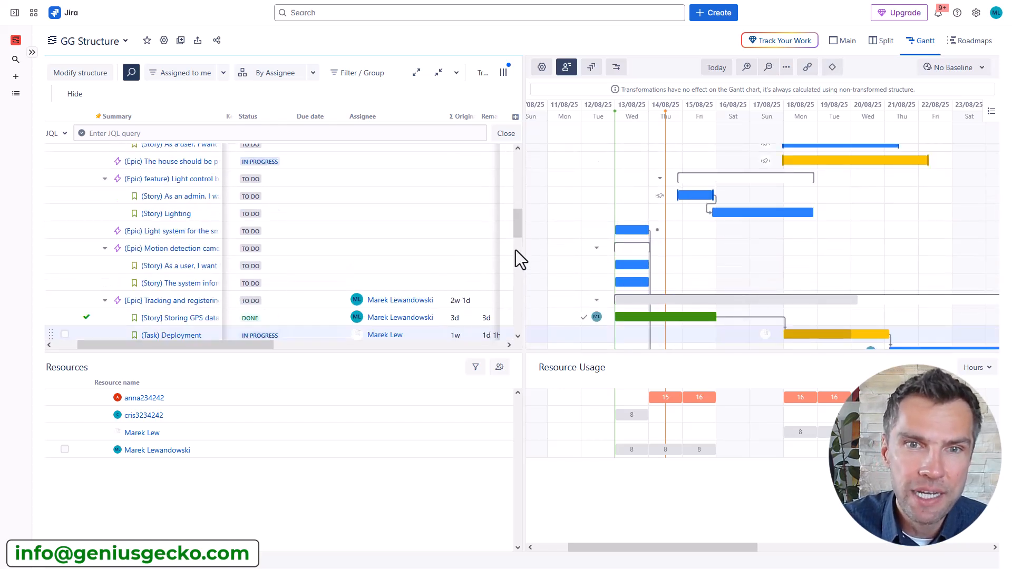
left_click_drag(517, 216, 514, 242)
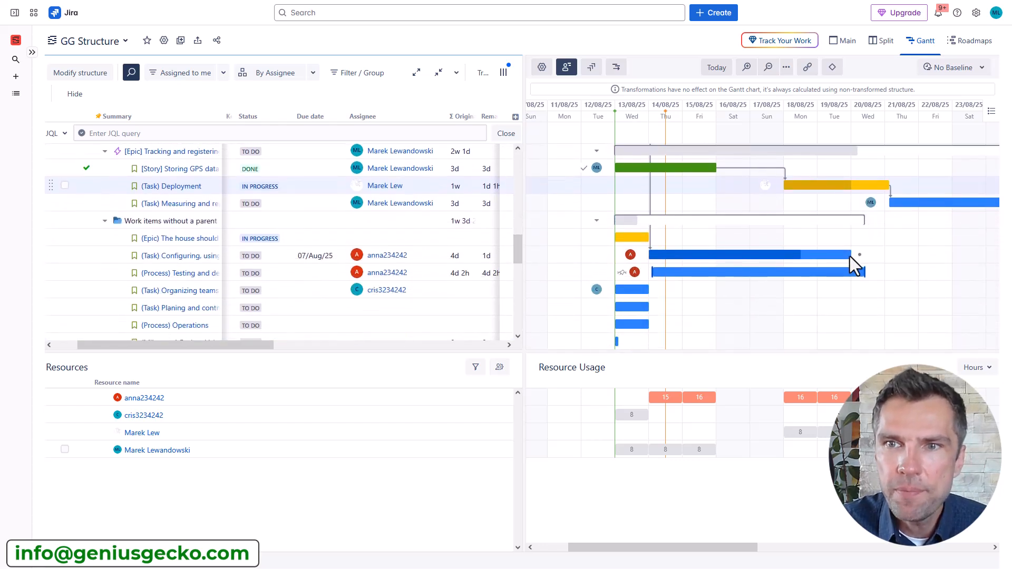
left_click_drag(804, 274, 914, 276)
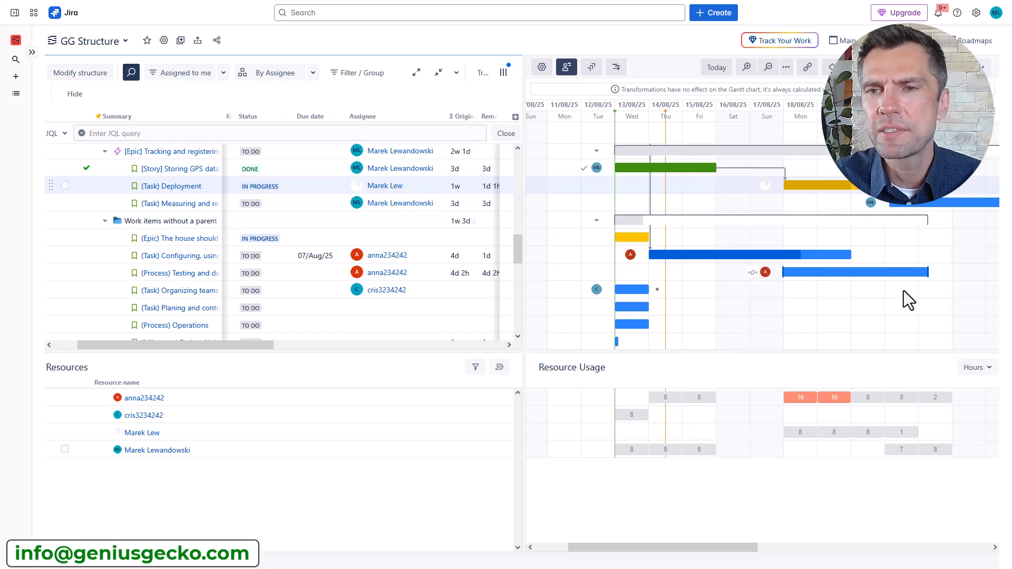
left_click_drag(815, 274, 887, 272)
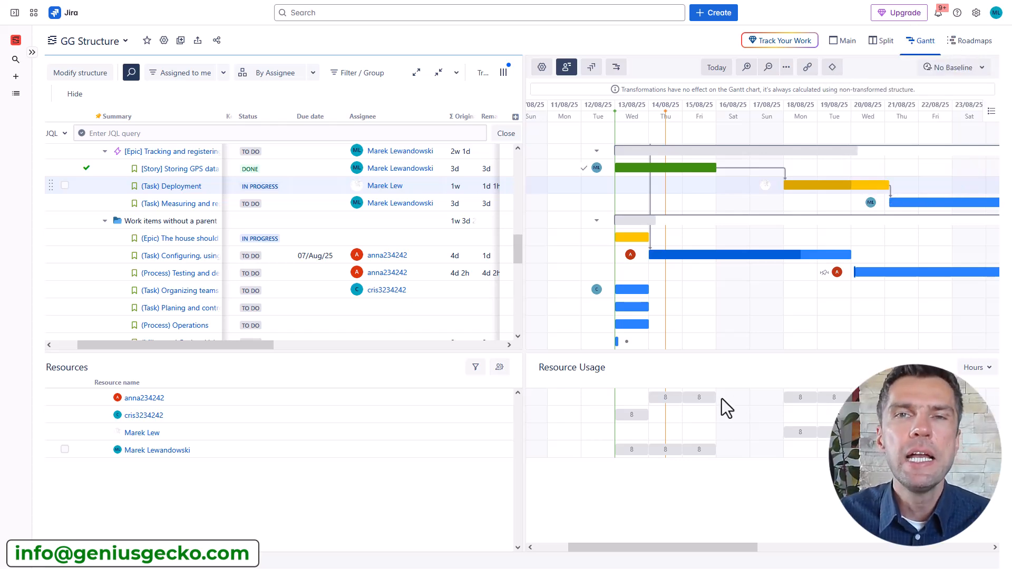
Examine the properties and availability settings of one team member's resource, and save the resource settings
left_click(498, 366)
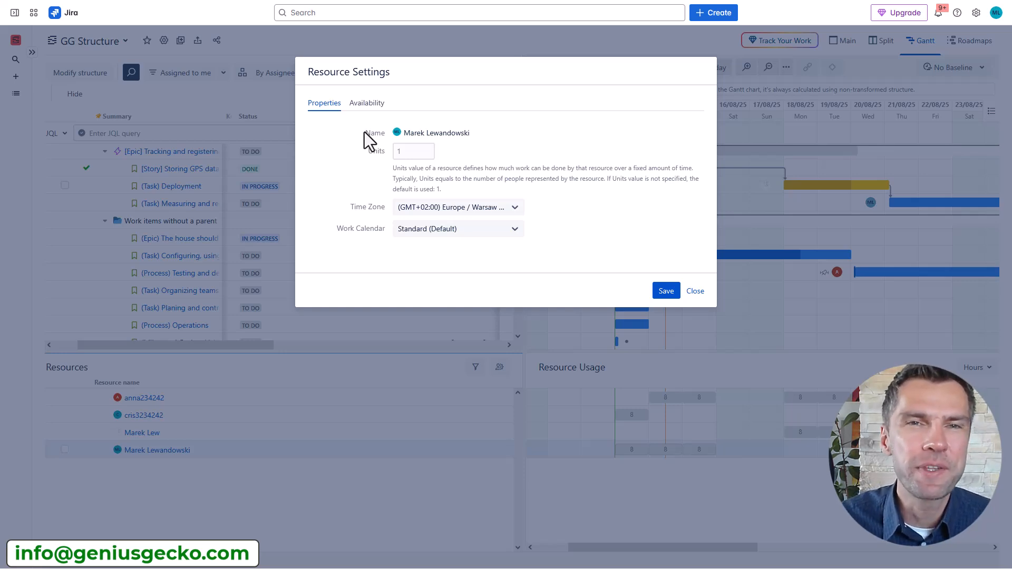
left_click(363, 103)
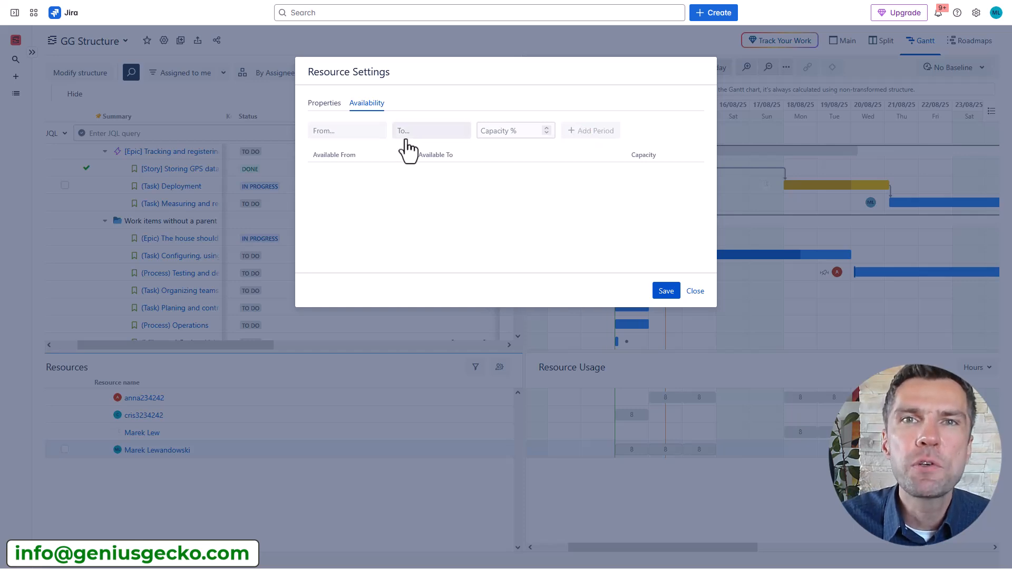
left_click(666, 293)
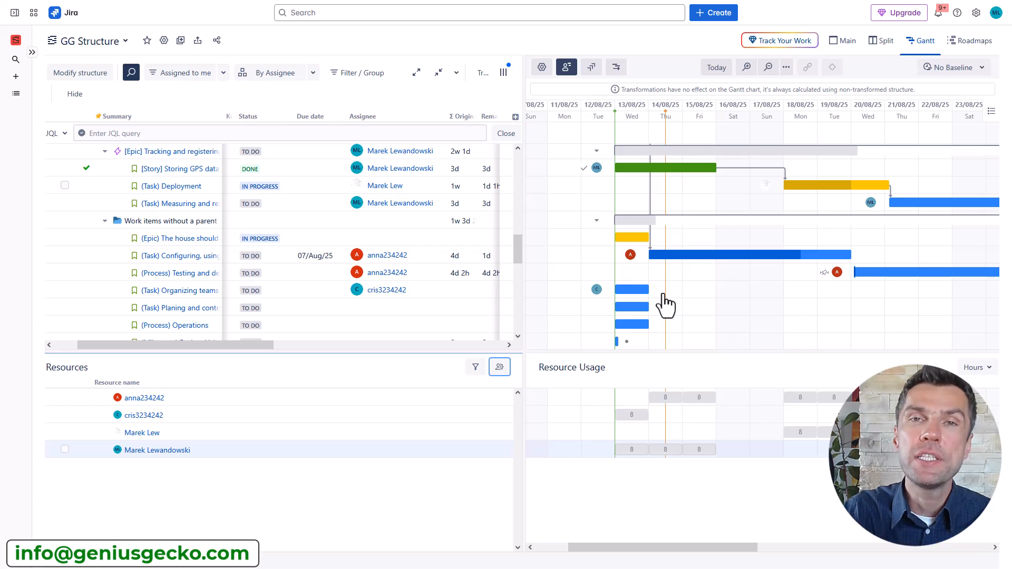
Create a Gantt baseline named Baselines, and move the epic about protecting the house to 14 August
left_click(962, 69)
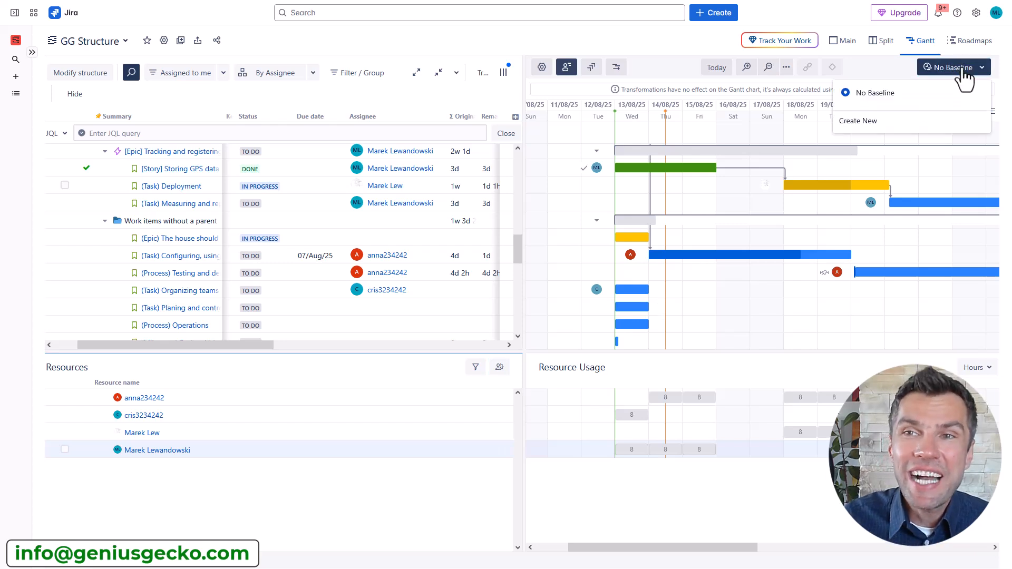
left_click(870, 112)
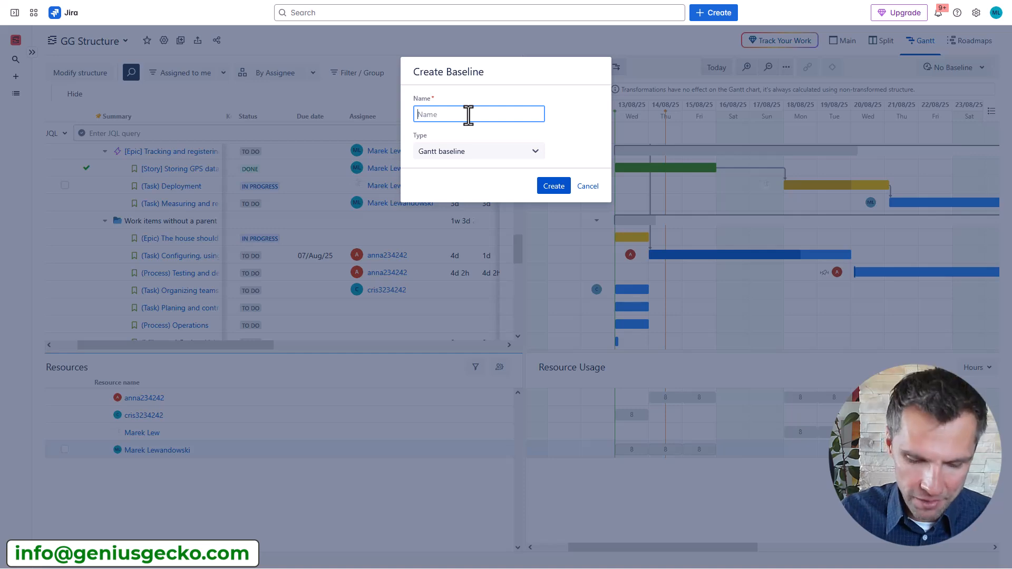
type("Baselines")
left_click(546, 193)
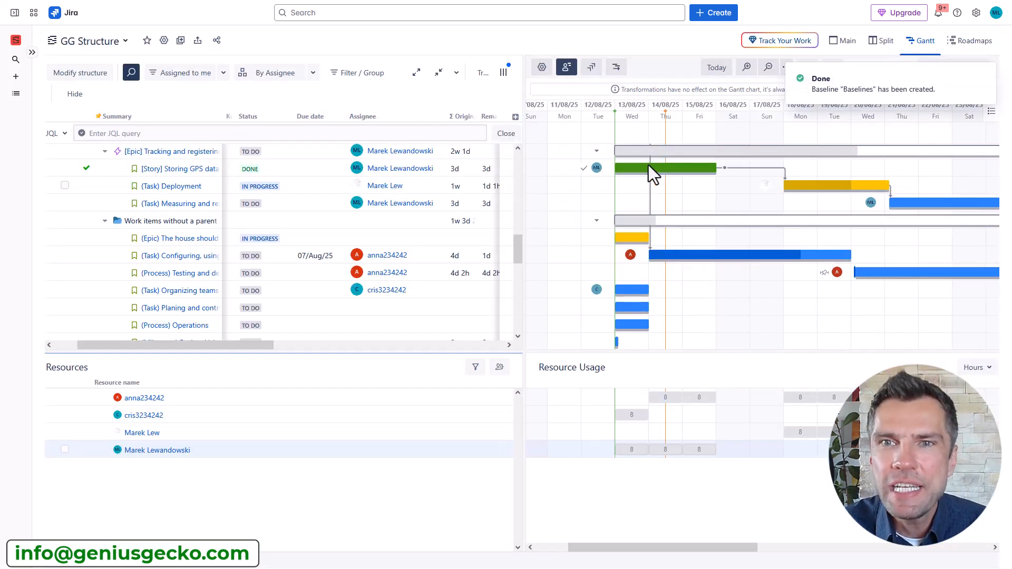
left_click_drag(628, 239, 686, 243)
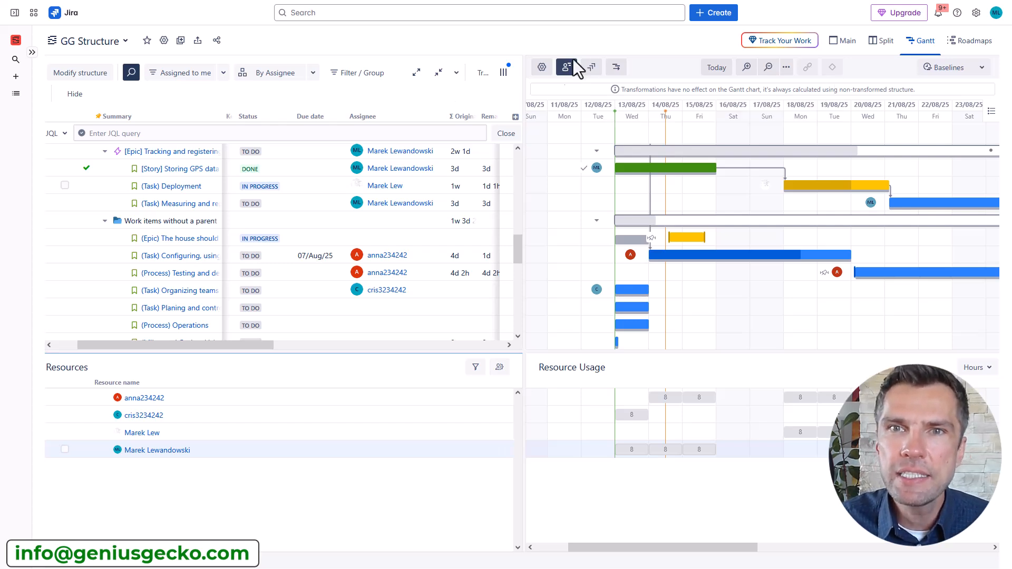
Examine the Gantt chart's general and scheduling settings, including the custom estimate attributes, manual scheduling, fixed duration and precision options
left_click(542, 68)
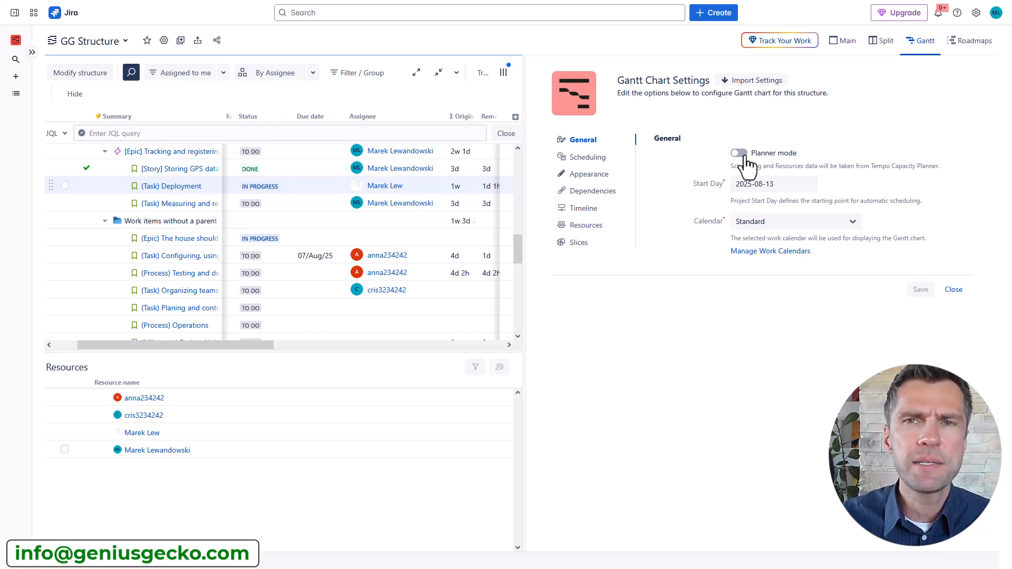
left_click(583, 158)
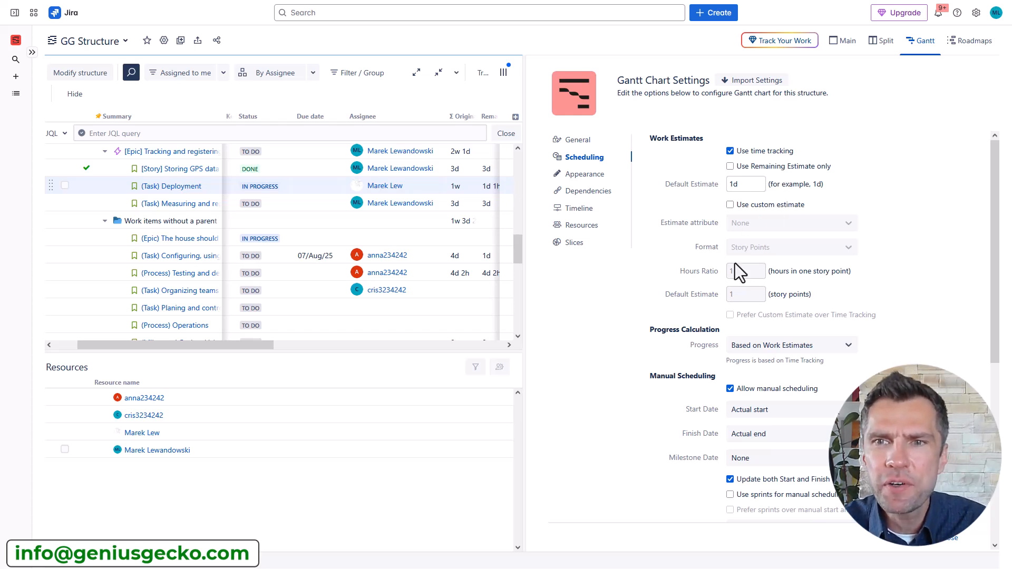
left_click(731, 205)
left_click(763, 224)
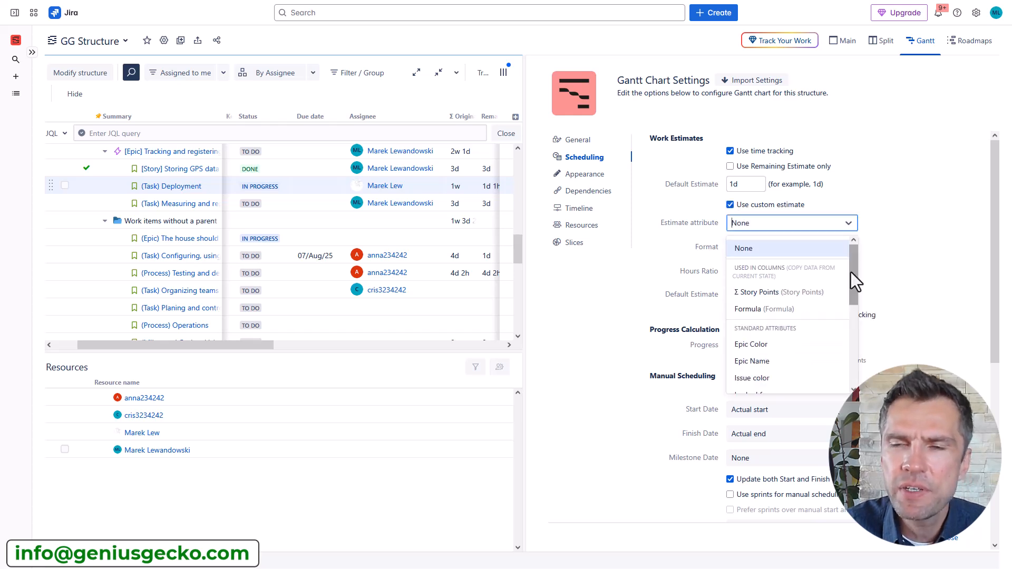
left_click(856, 205)
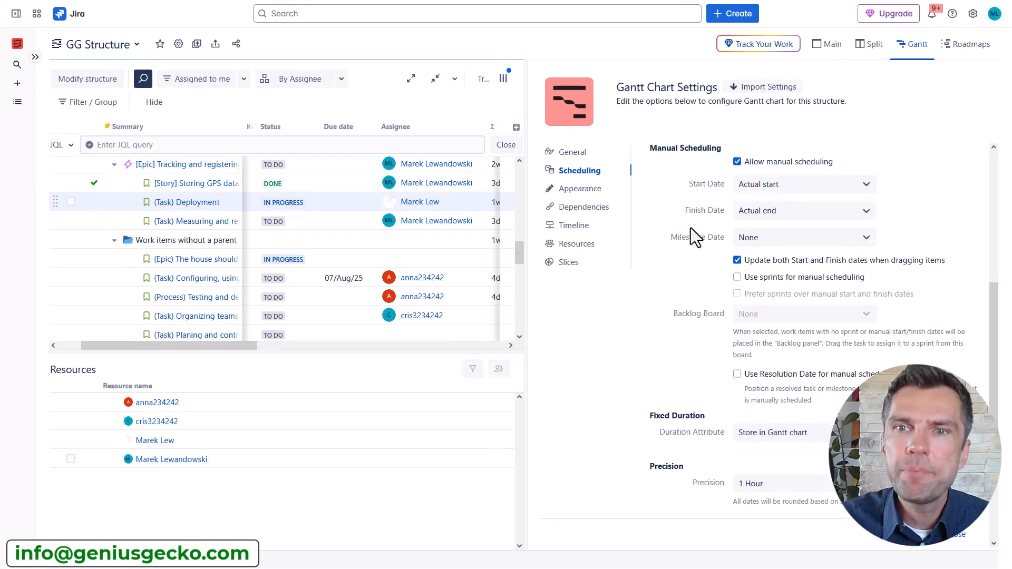
scroll(698, 245, "down", 3)
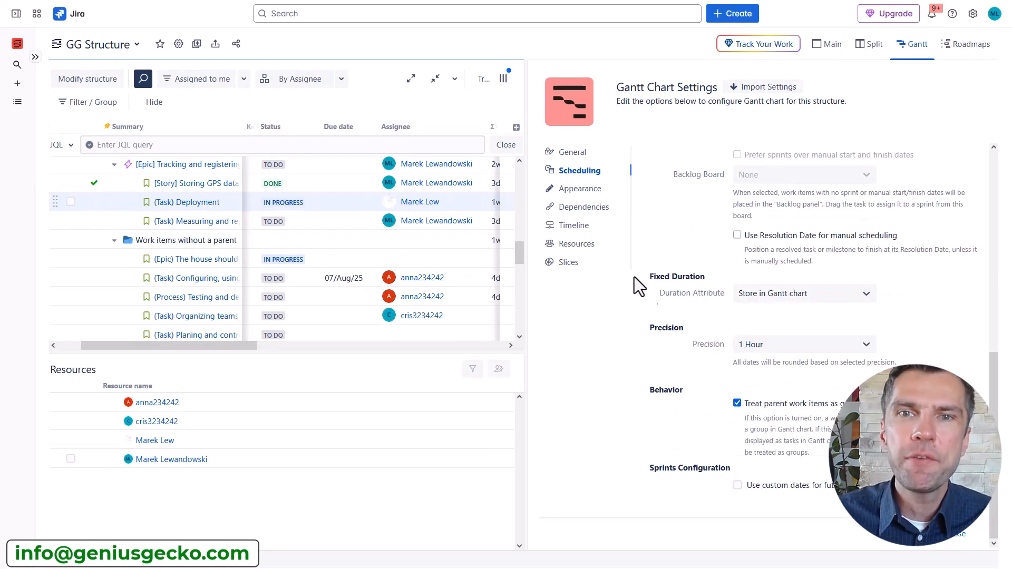
Examine the Gantt chart's appearance, dependencies, timeline and resources settings, and return to the chart by way of the Main view
left_click(574, 190)
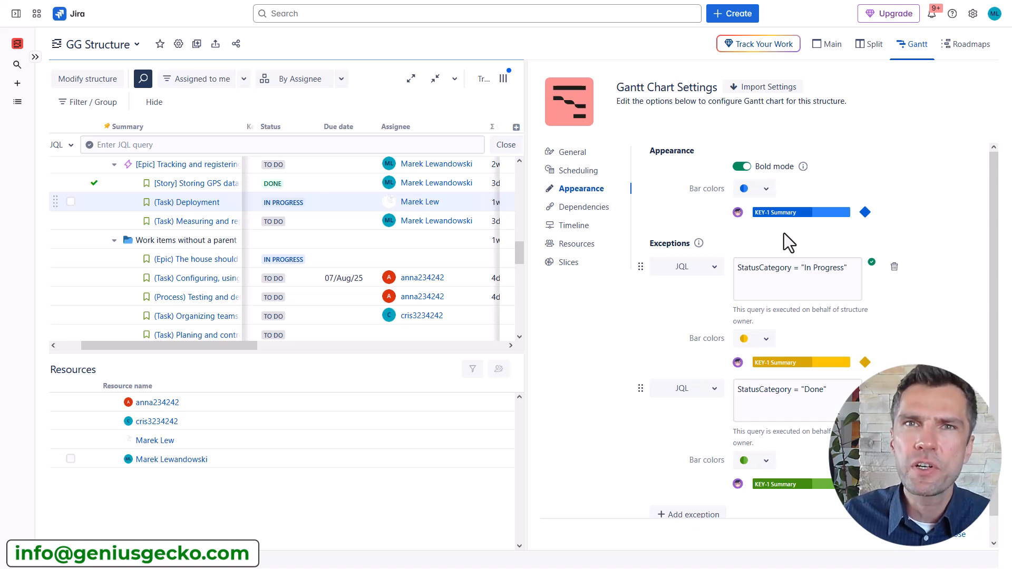
left_click(575, 213)
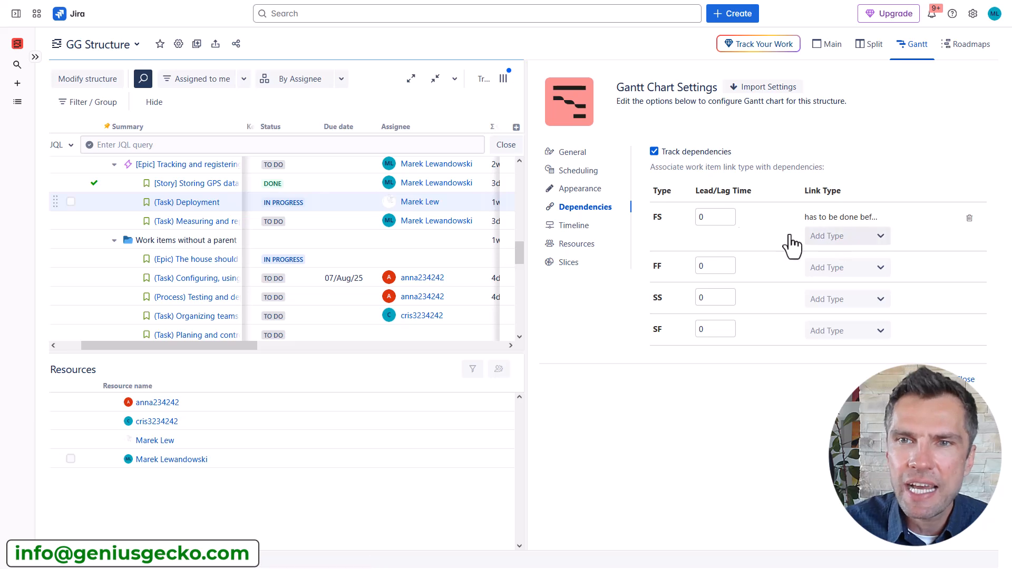
left_click(574, 227)
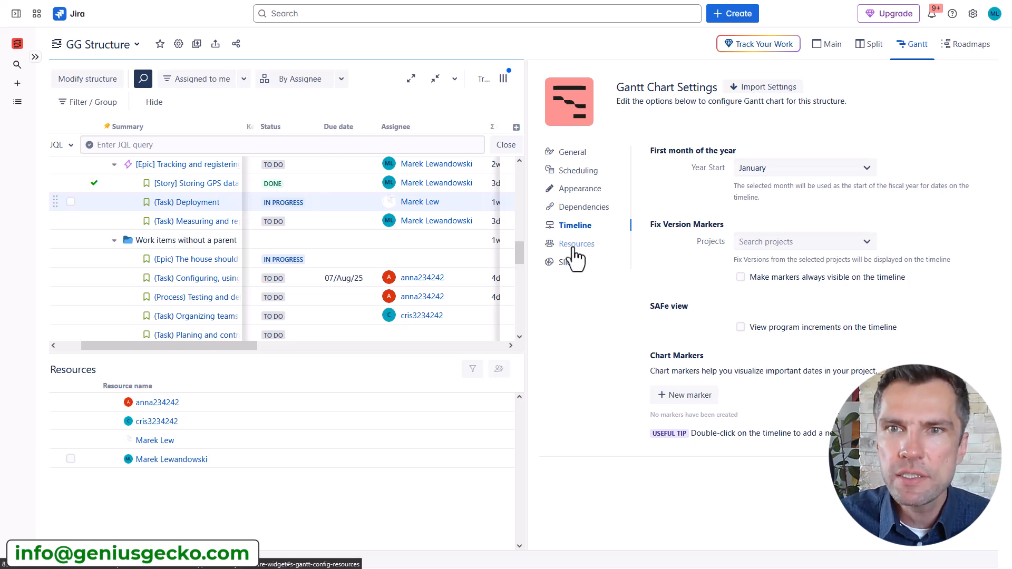
left_click(576, 245)
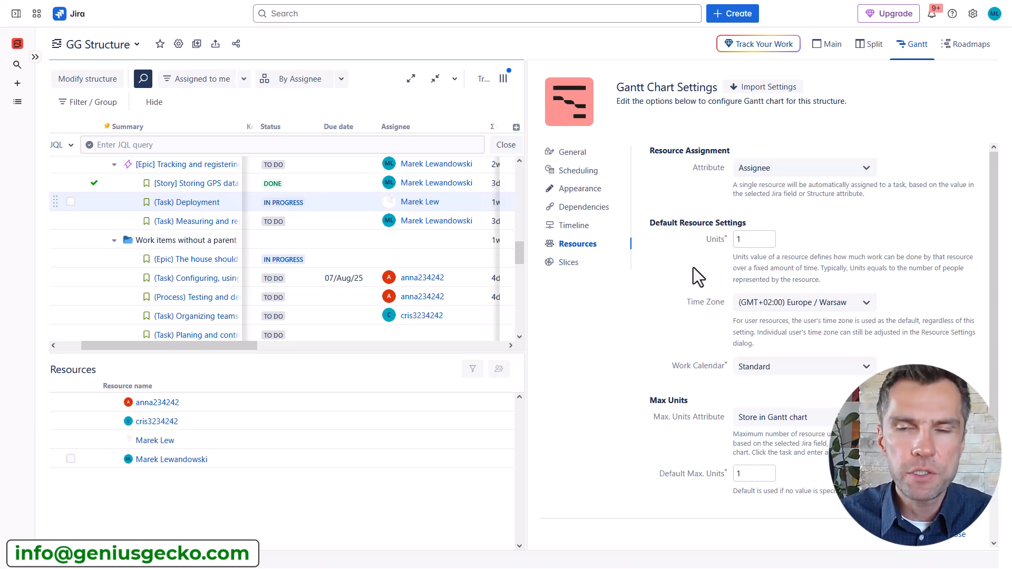
scroll(693, 268, "down", 2)
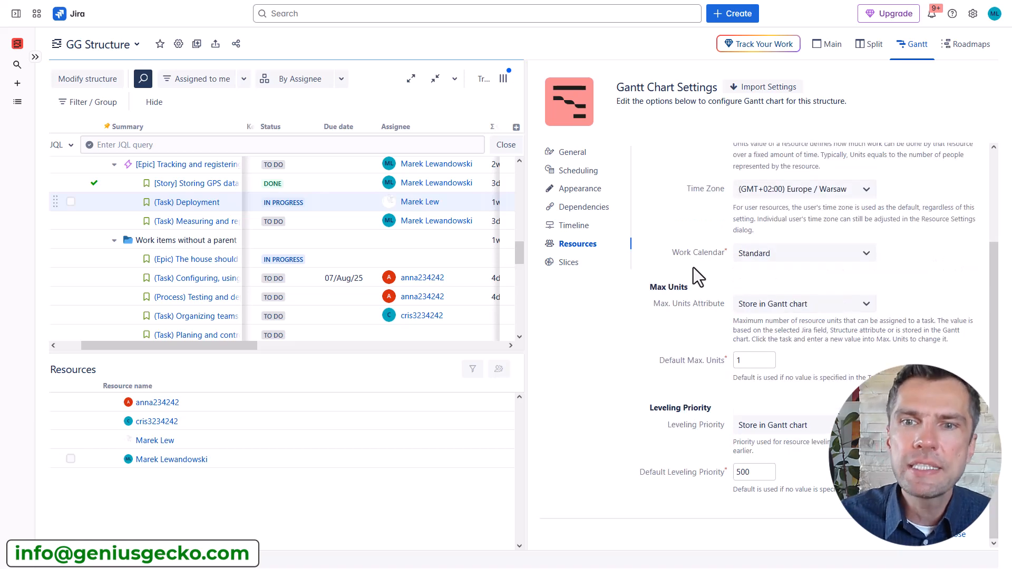
scroll(694, 269, "up", 2)
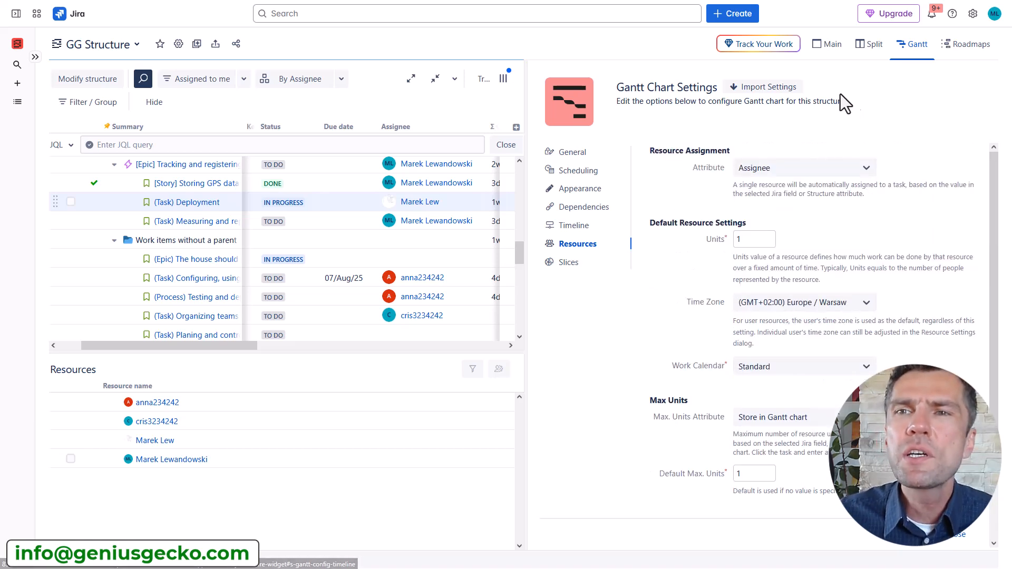
left_click(834, 46)
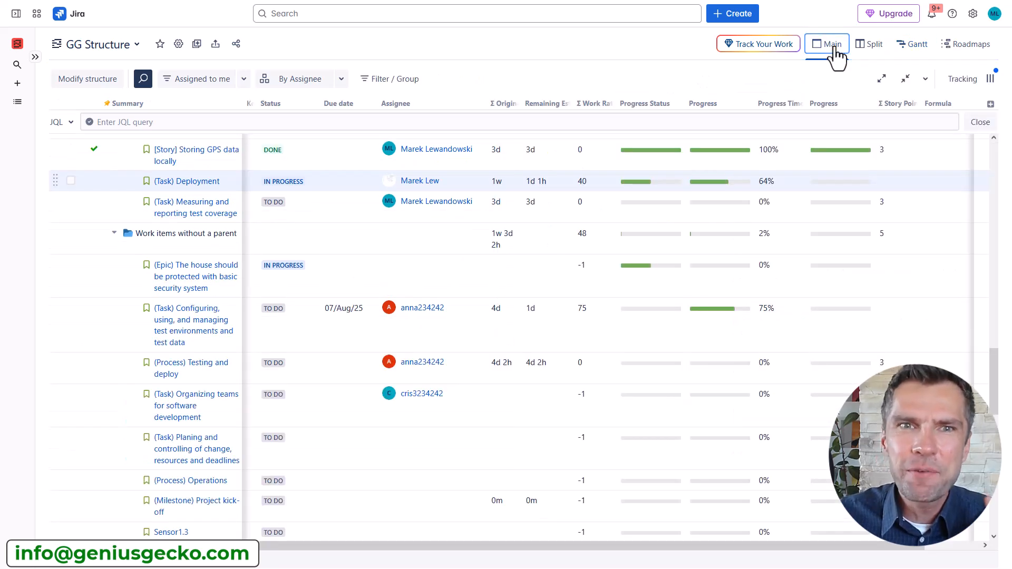
left_click(910, 44)
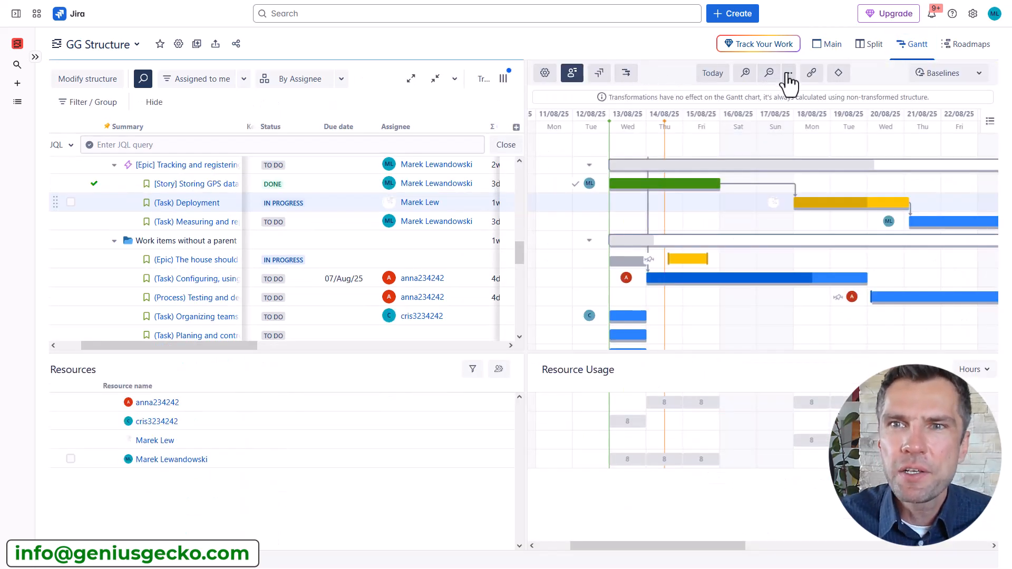
Display the Gantt timeline at day, week and hour scales in turn
left_click(789, 75)
left_click(751, 110)
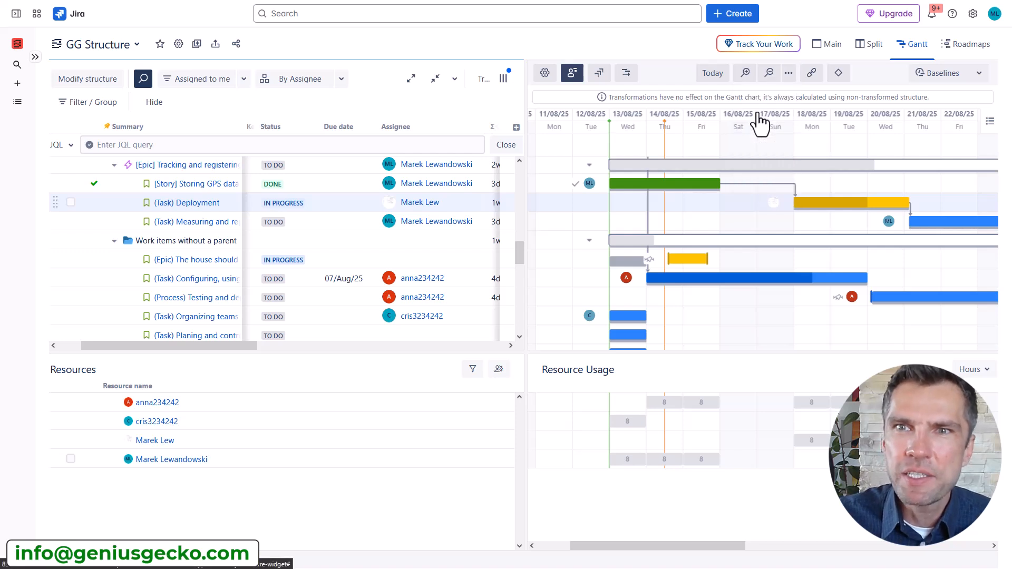
left_click(789, 78)
left_click(768, 130)
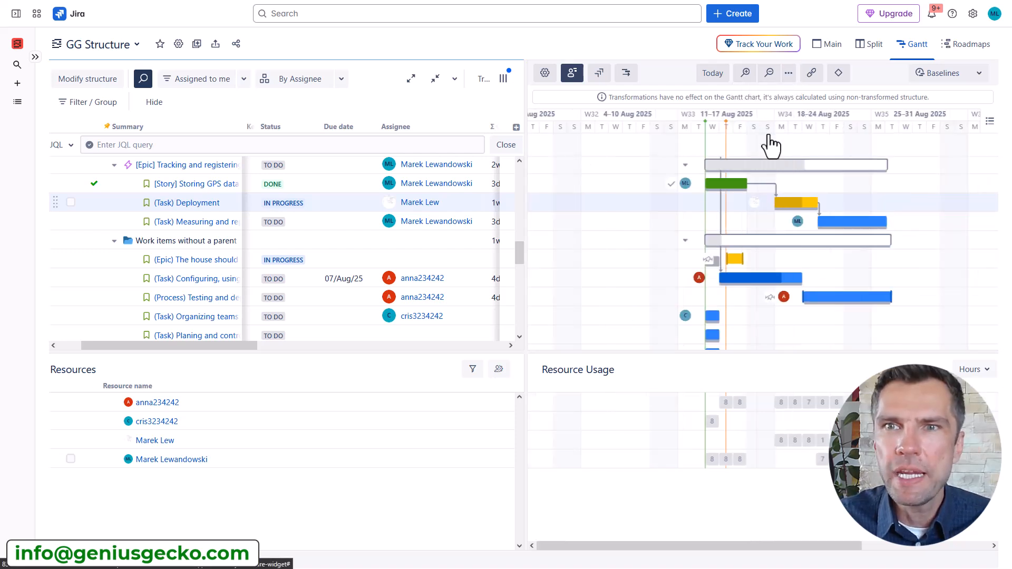
left_click(789, 75)
left_click(773, 93)
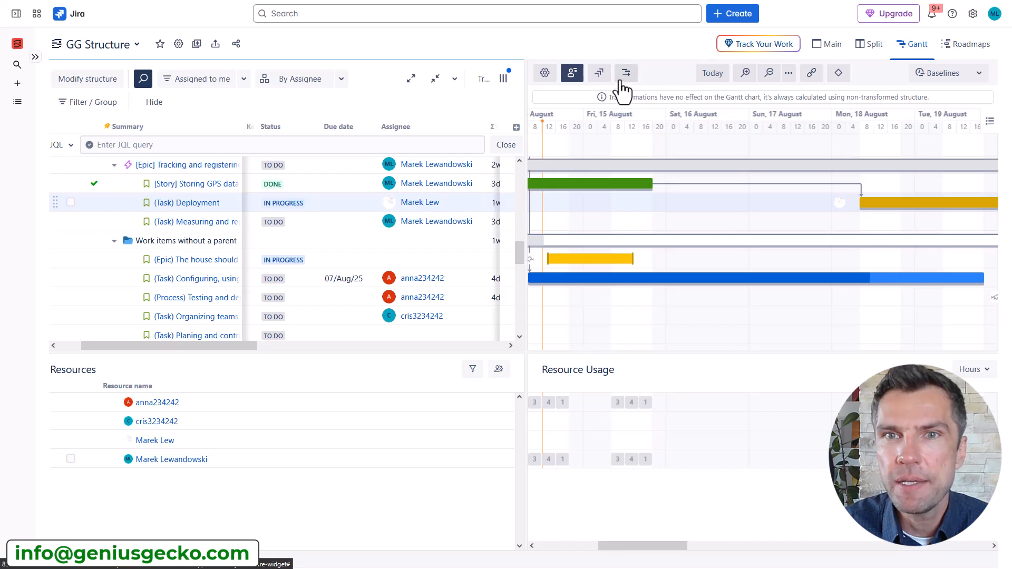
Run resource leveling for All Resources from Project Start, clearing the existing leveling delays
left_click(570, 77)
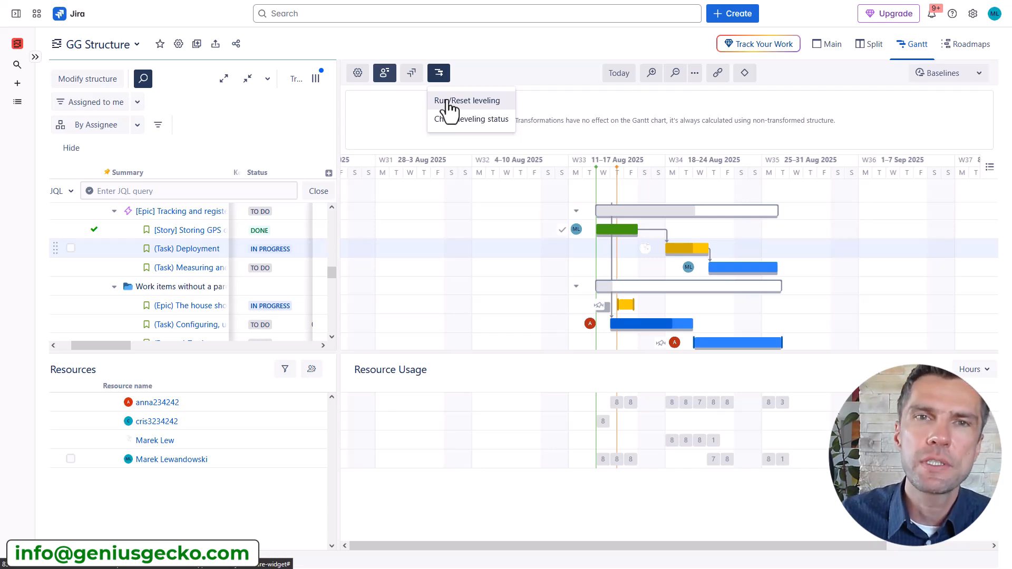
left_click(454, 103)
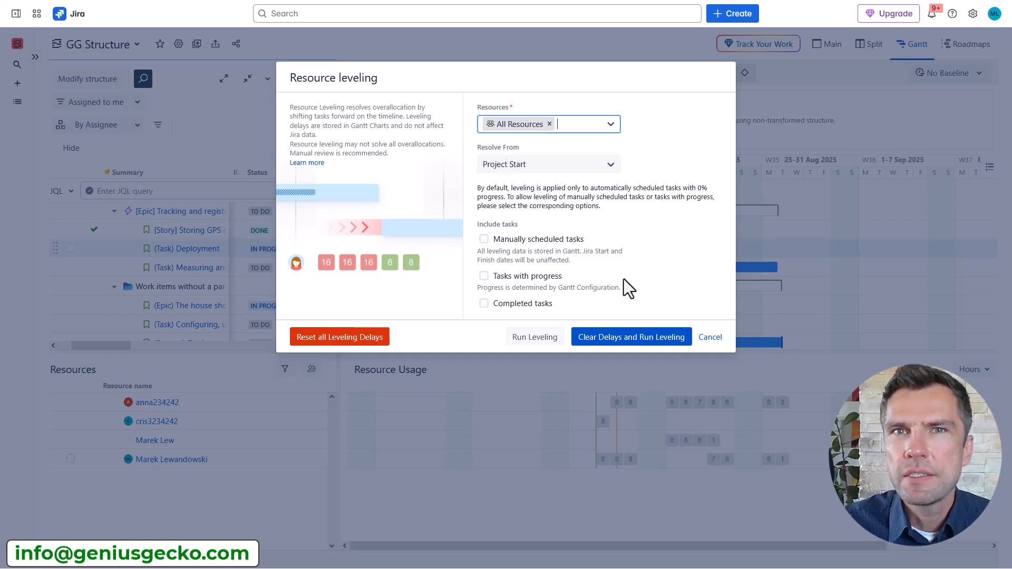
left_click(614, 338)
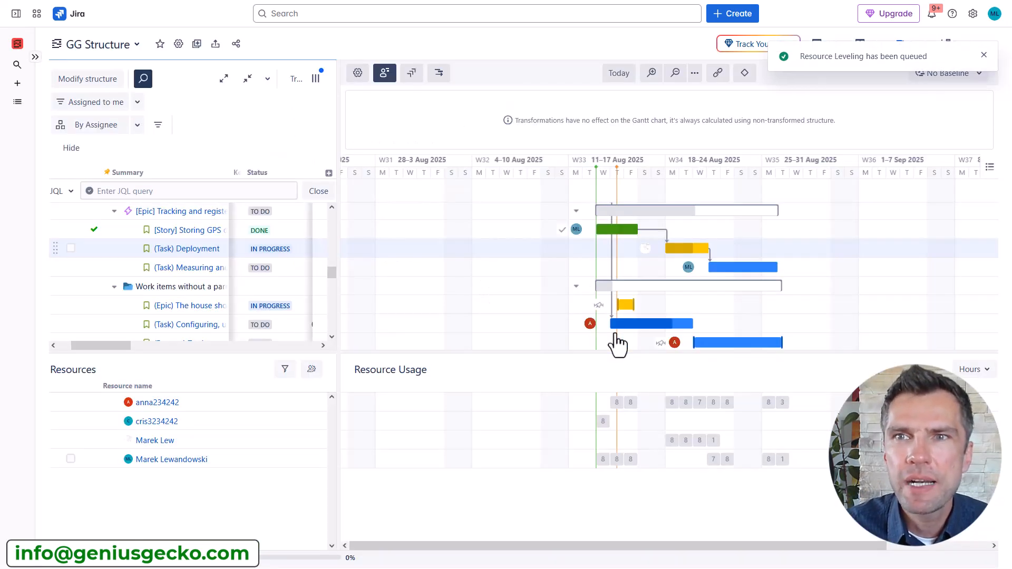